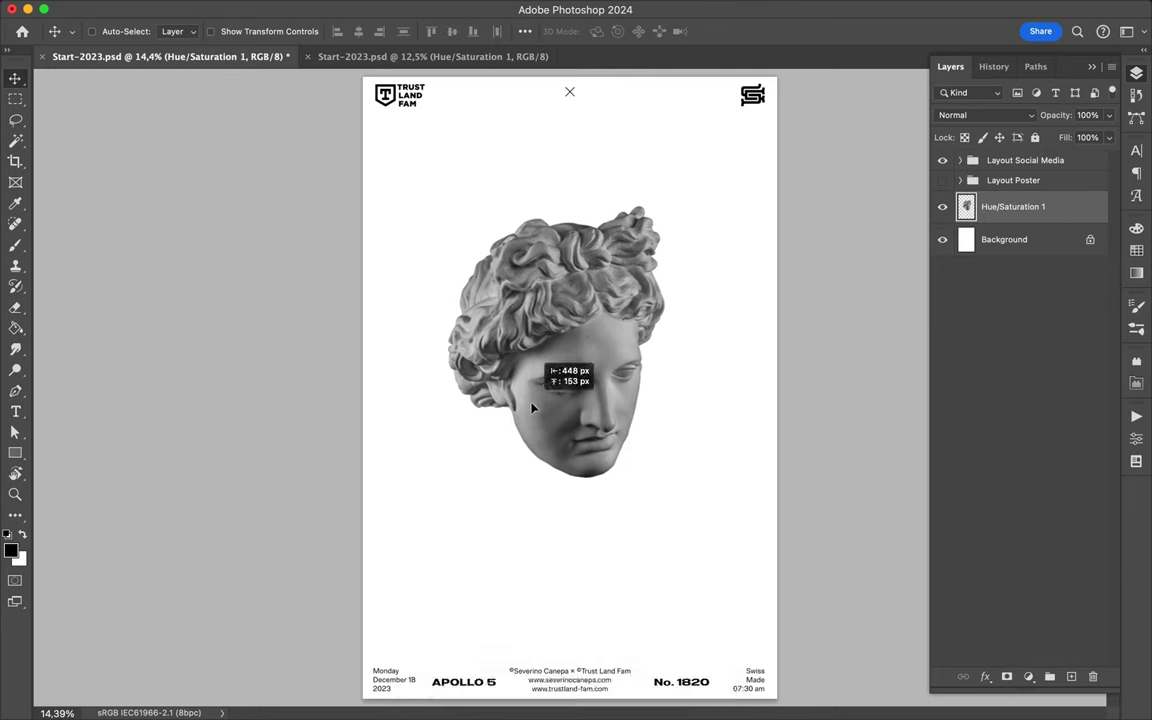
Select the Brush tool with the Thinning Ink preset.
scroll(540, 309, up, 3)
key(b)
scroll(598, 408, down, 3)
click(72, 31)
scroll(135, 330, down, 5)
click(135, 365)
Paint thick wavy black stripes across the poster bottom and select that lower half.
drag(421, 589, 444, 574)
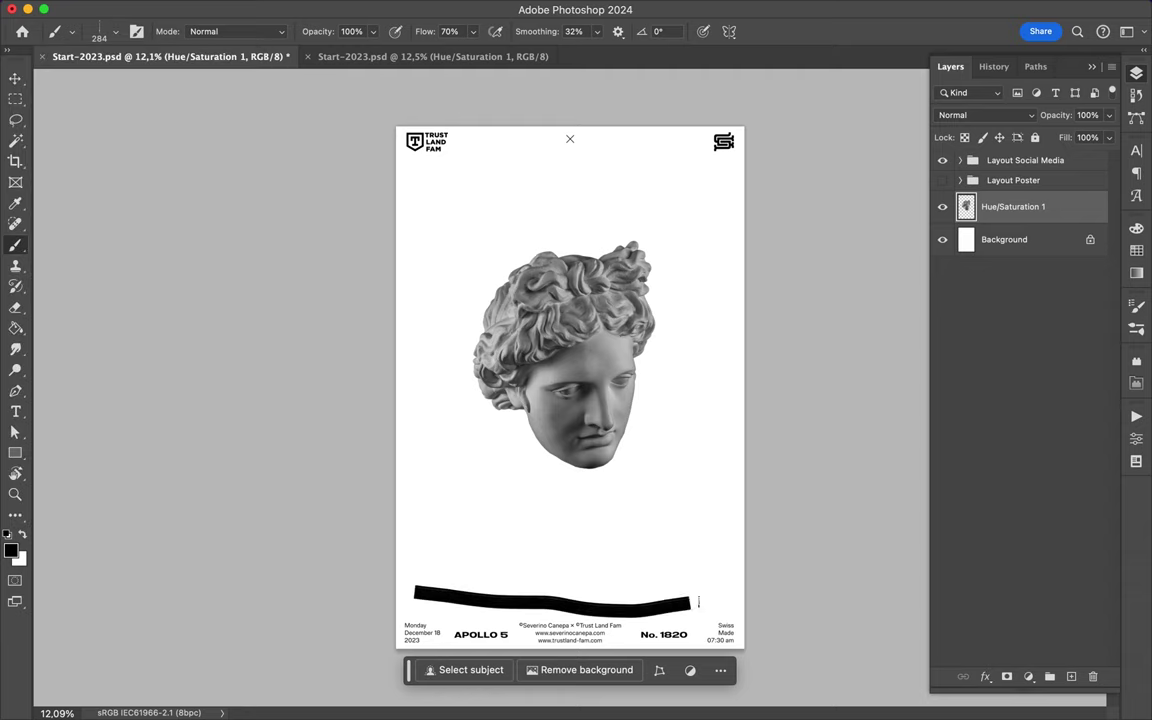
mouse_move(724, 567)
mouse_down()
mouse_move(463, 540)
mouse_move(721, 540)
mouse_up()
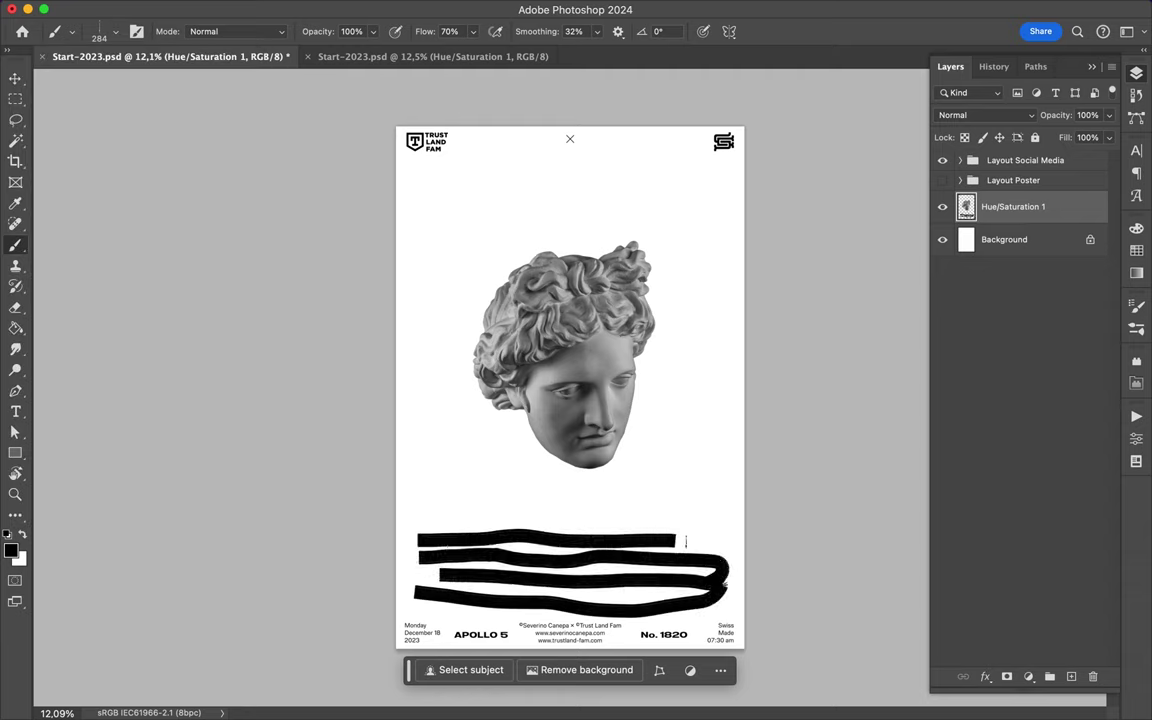
mouse_move(421, 517)
mouse_down()
mouse_move(714, 517)
mouse_move(428, 472)
mouse_move(715, 481)
mouse_up()
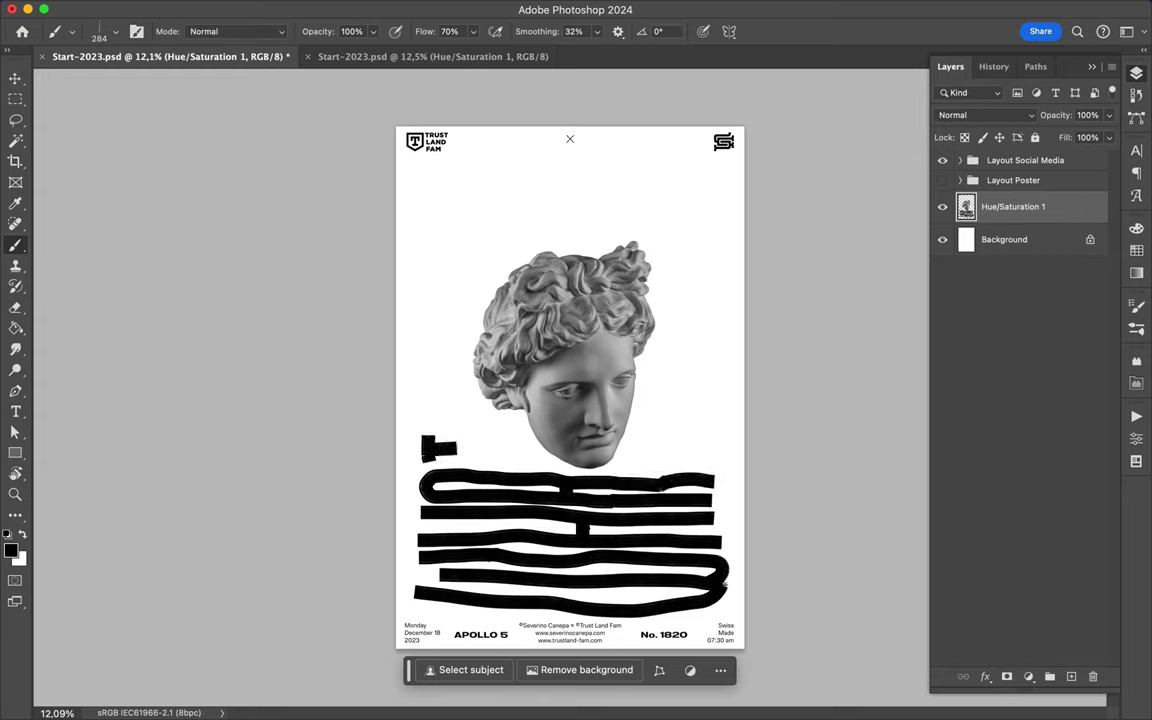
key(m)
drag(398, 435, 745, 625)
Lasso the black stripes and move them onto their own layer.
key(Delete)
key(ctrl+z)
key(l)
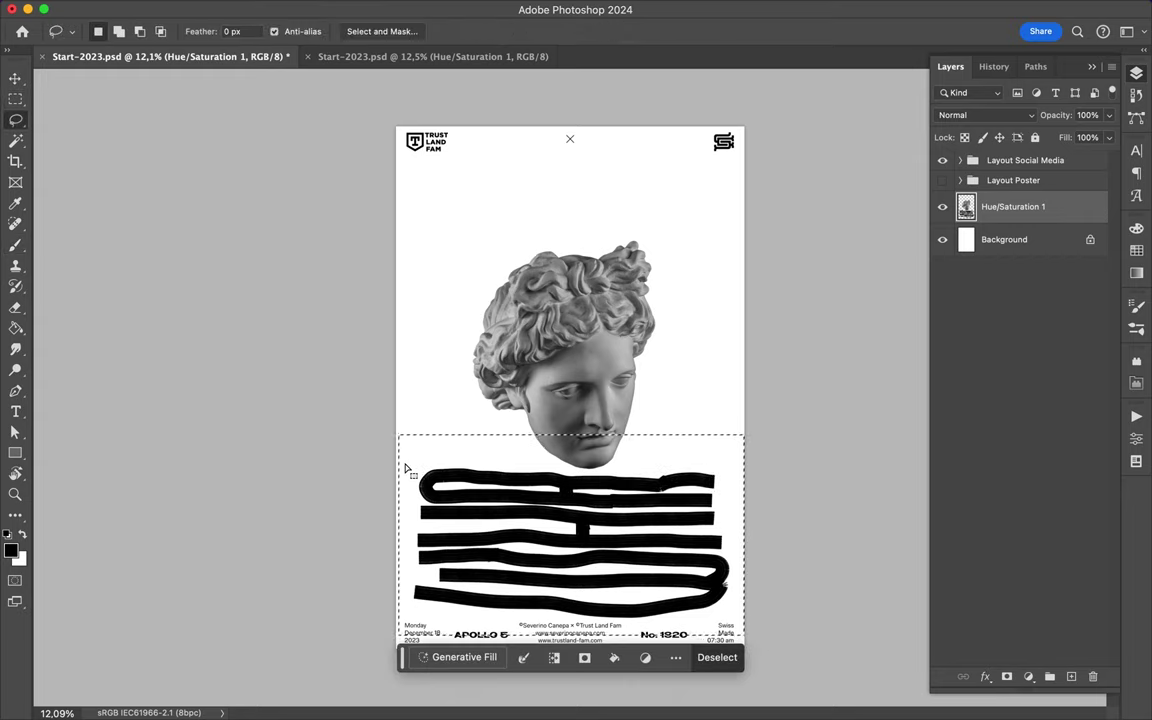
key(ctrl+d)
mouse_move(533, 459)
mouse_down()
mouse_move(577, 475)
mouse_move(420, 463)
mouse_move(713, 455)
mouse_up()
key(ctrl+j)
Paint a new top stripe under the chin and copy it to a new layer.
key(b)
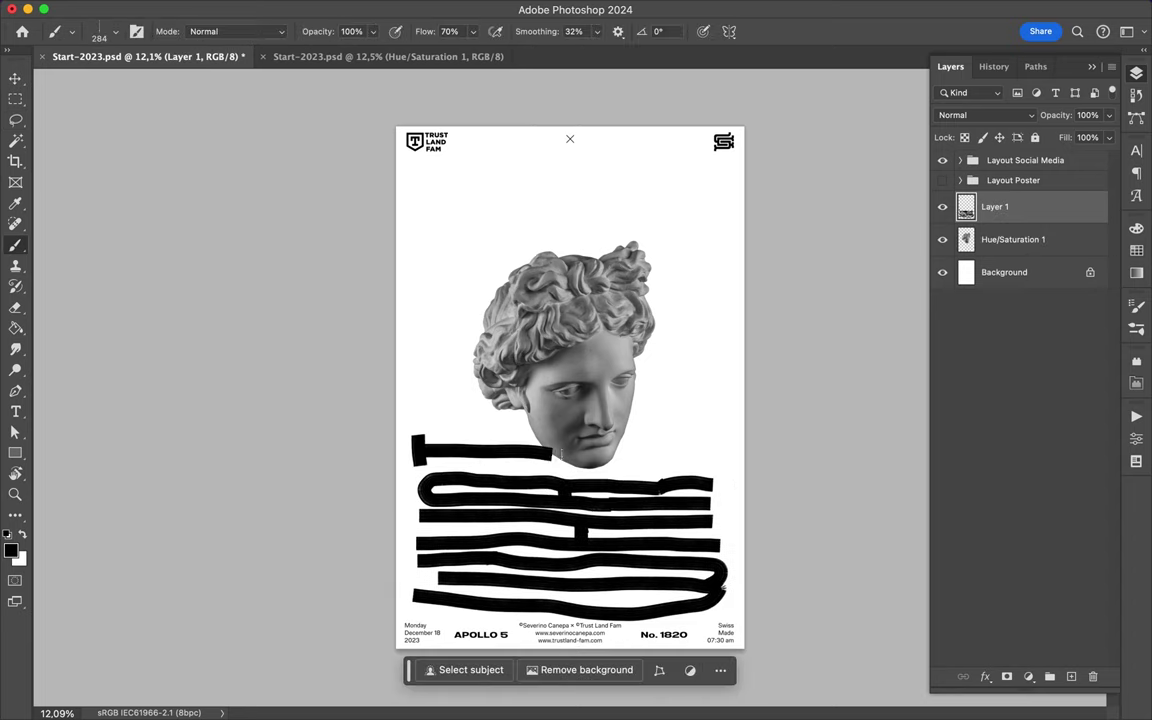
key(m)
mouse_move(401, 406)
mouse_down()
mouse_move(661, 465)
mouse_move(757, 470)
mouse_up()
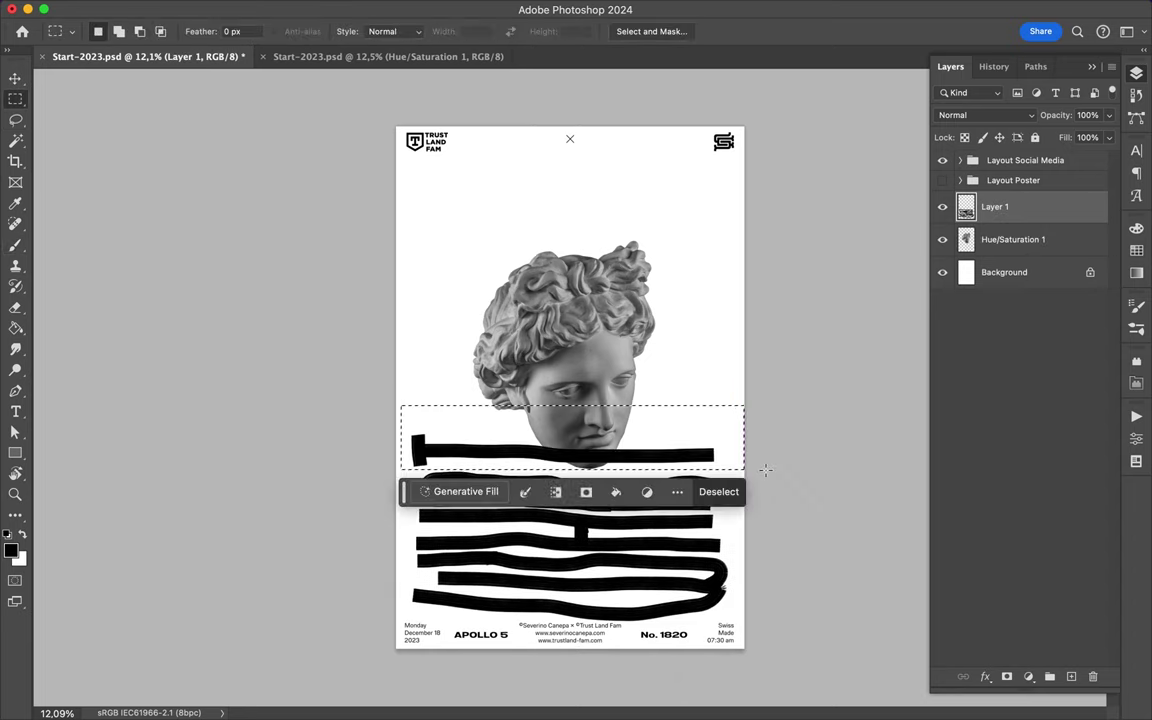
key(ctrl+j)
key(v)
drag(624, 450, 622, 468)
Remove Layer 1, place Hue/Saturation 1 above the stripes, and make Layer 2 active.
shift+click(995, 239)
key(ctrl+e)
drag(1013, 239, 1000, 198)
drag(691, 518, 668, 372)
key(alt+bracketleft)
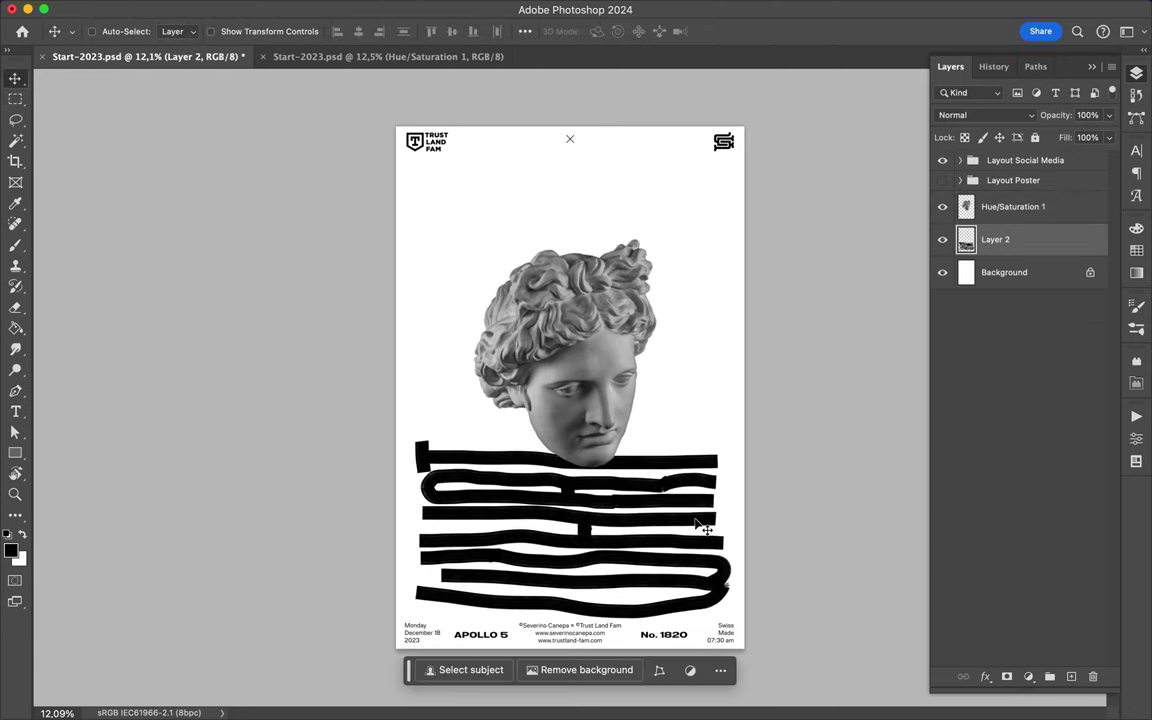
Paint short black ray bars and small marks all around the statue head.
scroll(668, 372, up, 2)
scroll(668, 372, up, 3)
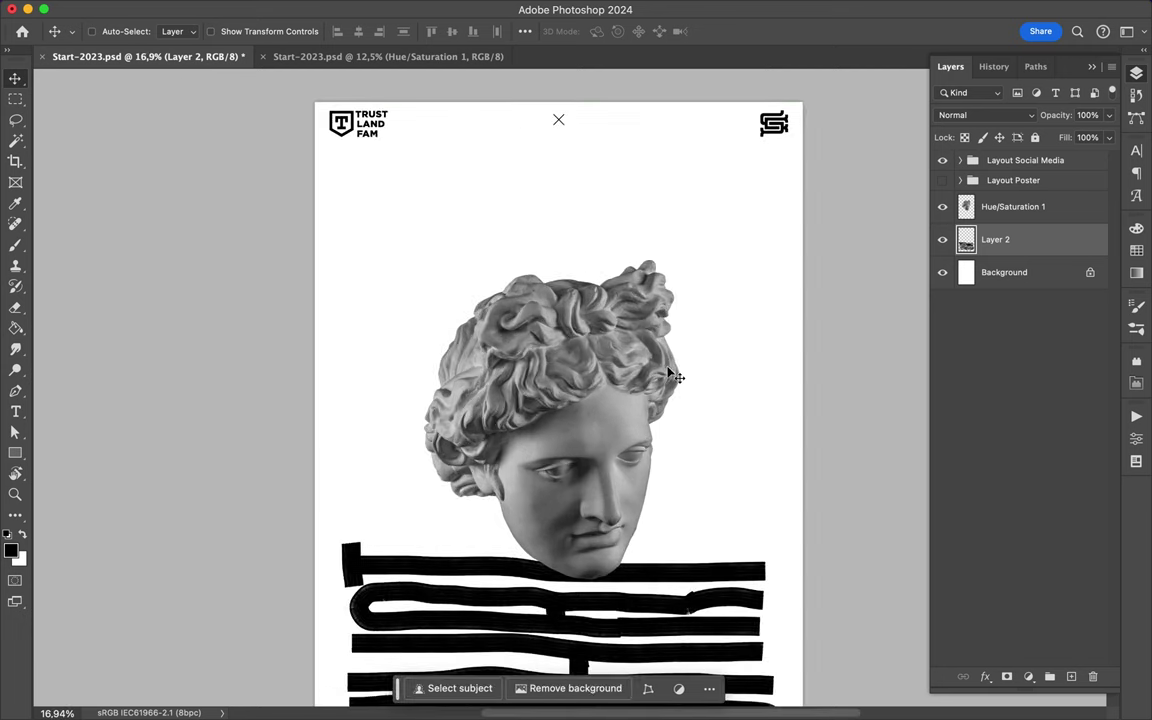
key(b)
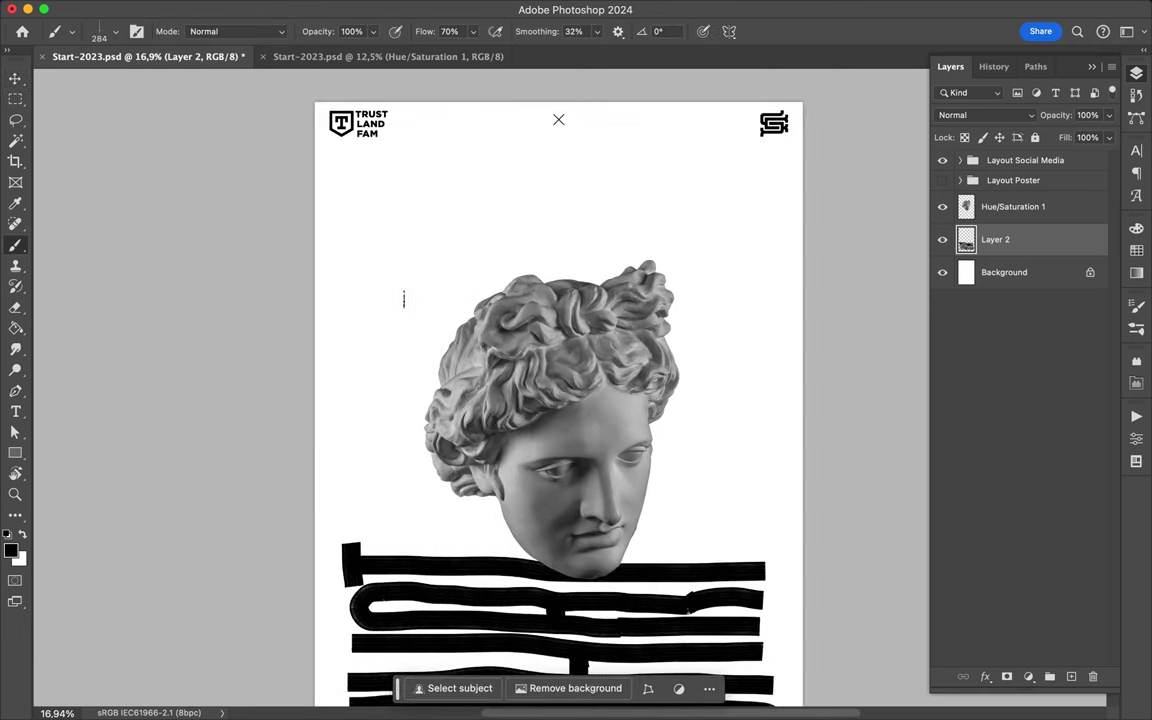
drag(395, 295, 455, 323)
drag(533, 198, 546, 268)
click(599, 252)
drag(726, 274, 680, 322)
drag(694, 381, 711, 381)
drag(417, 410, 370, 410)
click(424, 370)
click(481, 276)
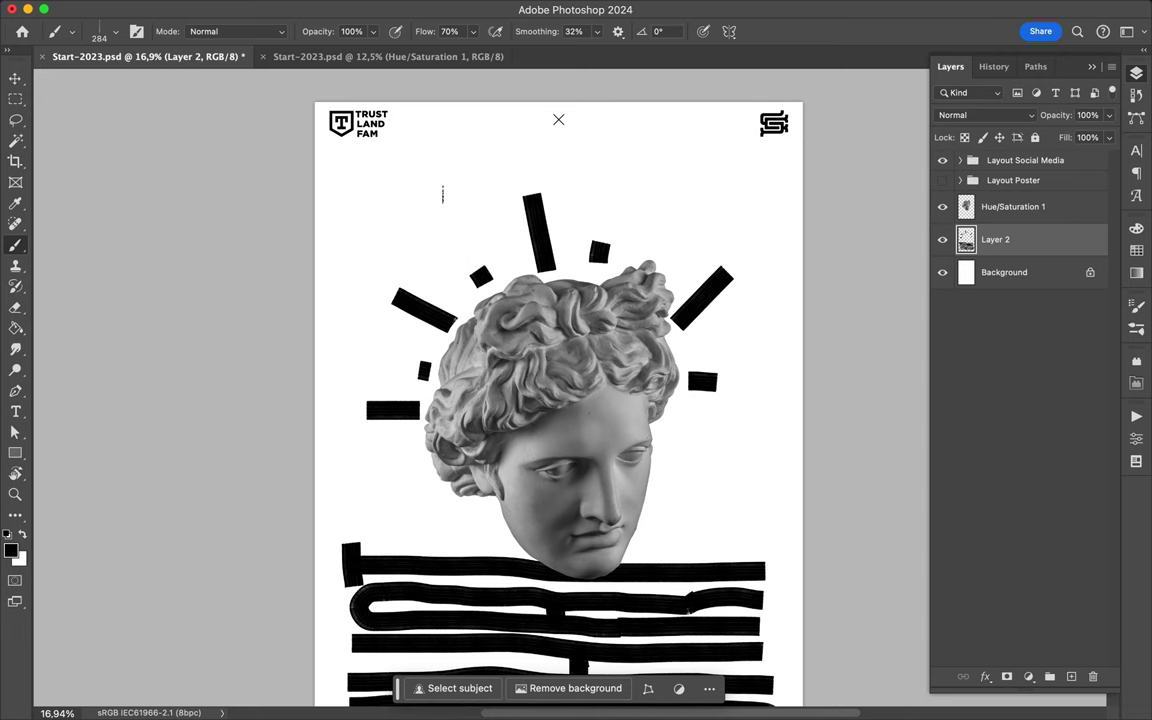
Switch to a thin 33 px brush preset angled 115°.
scroll(443, 193, up, 2)
click(107, 31)
double_click(120, 336)
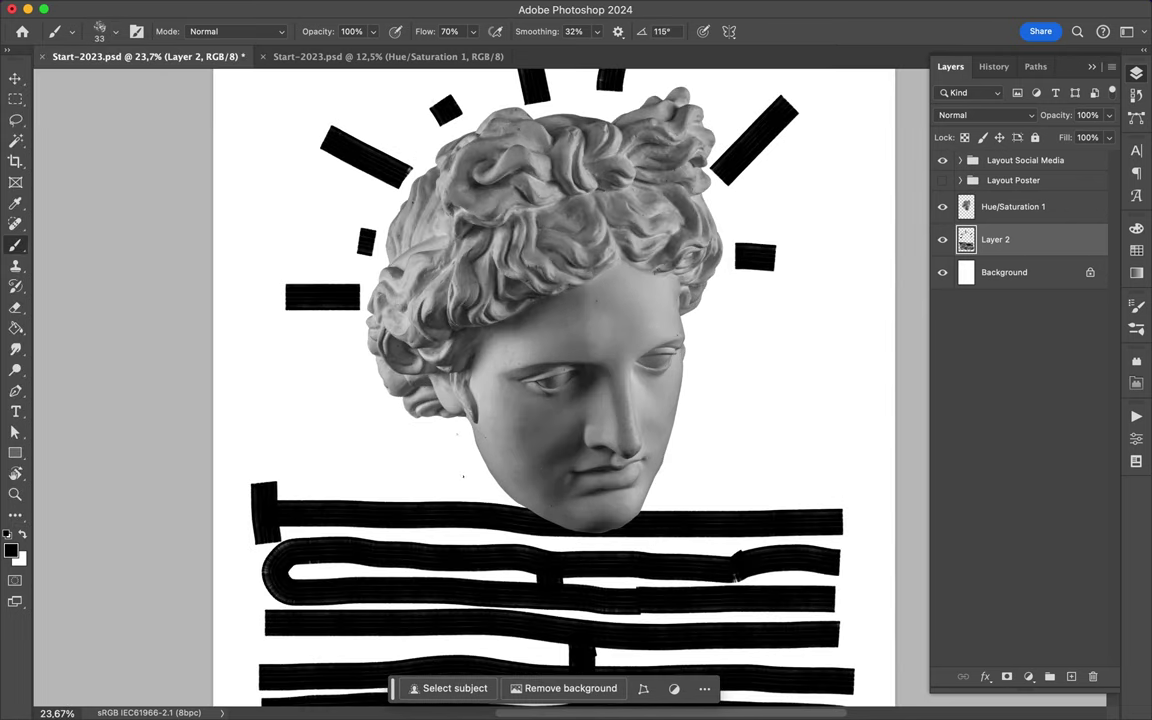
Draw three thin burst lines fanning out beside the statue's right eye.
scroll(457, 433, down, 3)
scroll(466, 461, up, 3)
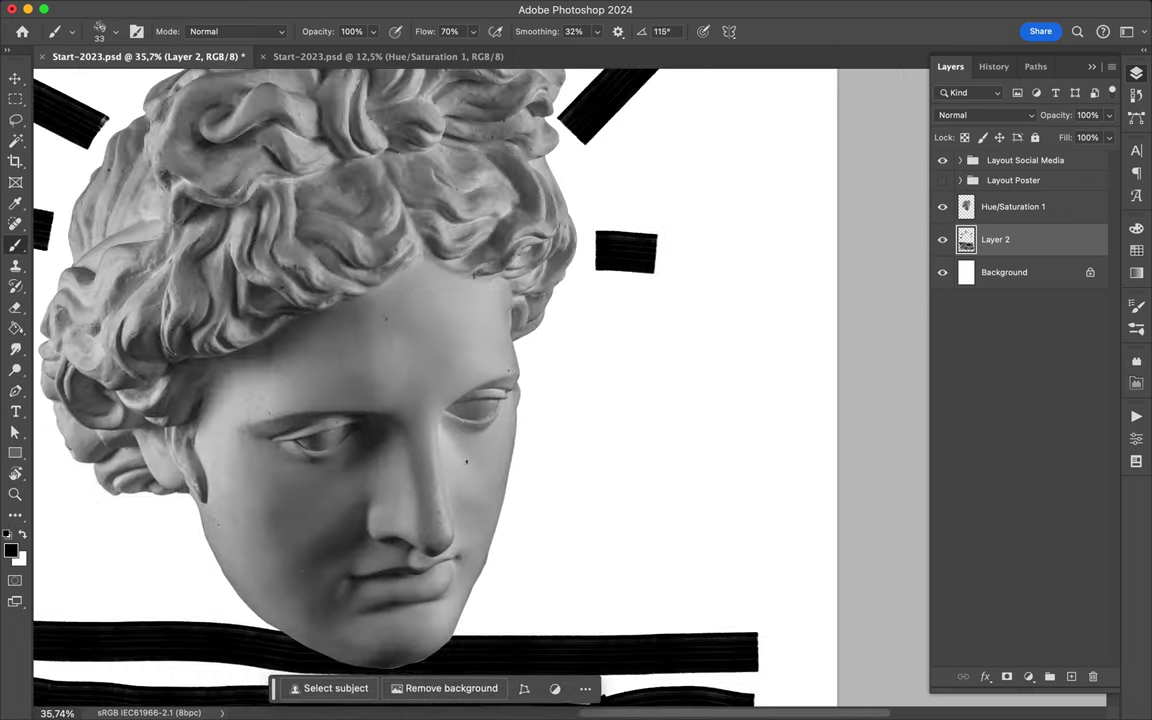
drag(527, 375, 581, 369)
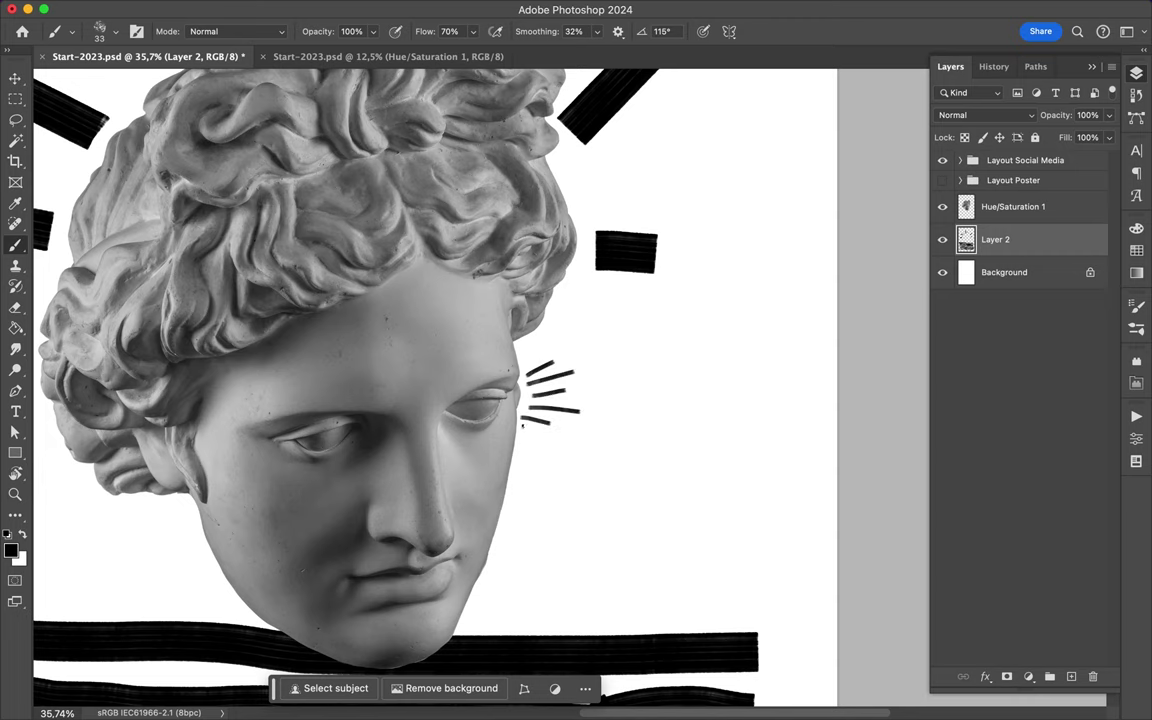
drag(522, 426, 566, 454)
drag(521, 371, 545, 345)
scroll(622, 451, down, 3)
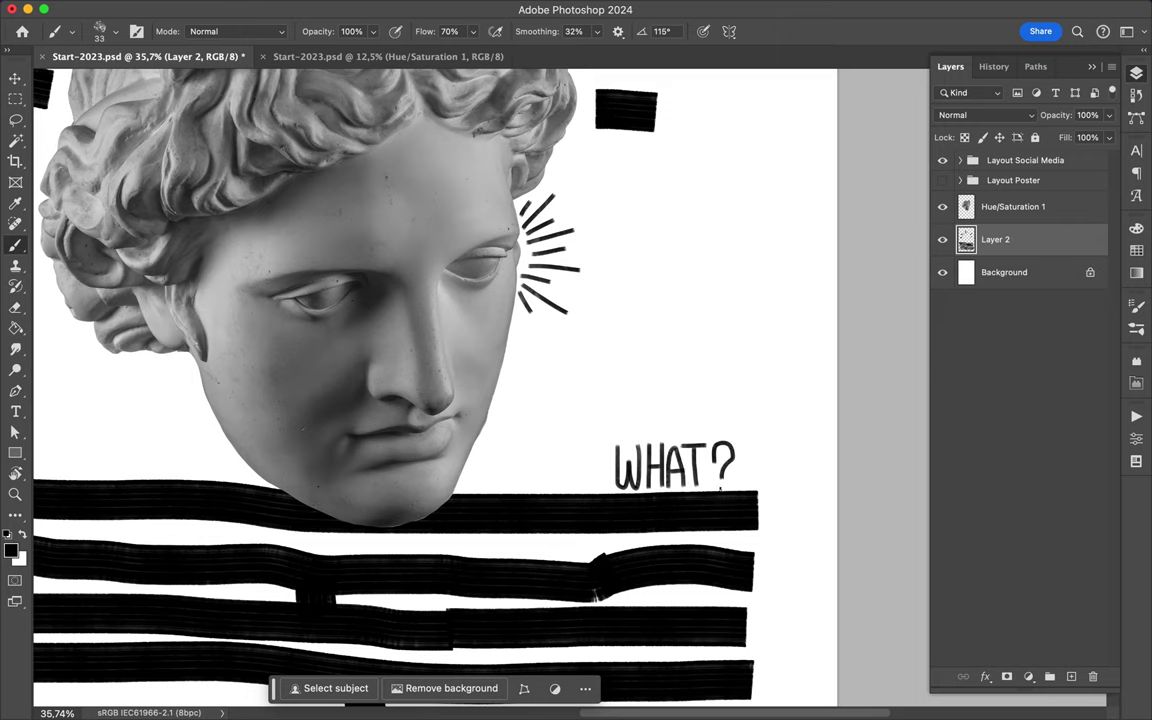
scroll(648, 437, down, 3)
scroll(560, 350, up, 10)
scroll(531, 290, up, 2)
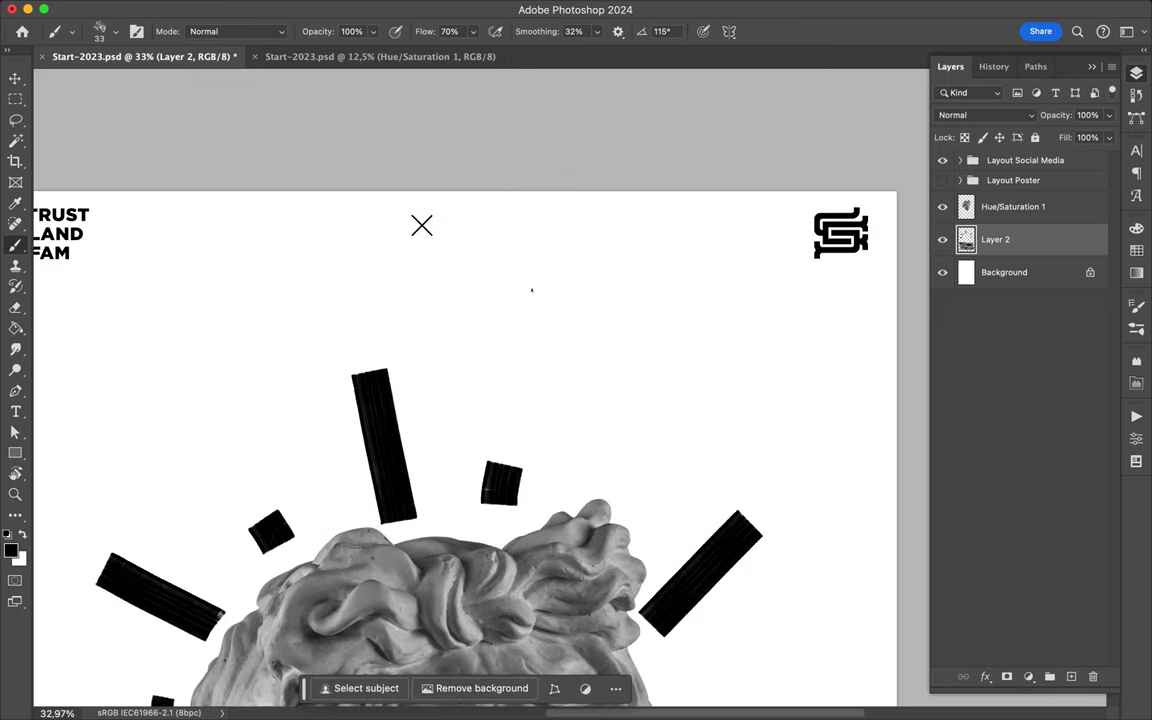
Draw the outlined W, A and T of WHAT? along the poster top, then retrace the W.
mouse_move(500, 261)
mouse_down()
mouse_move(528, 300)
mouse_move(563, 260)
mouse_move(584, 312)
mouse_up()
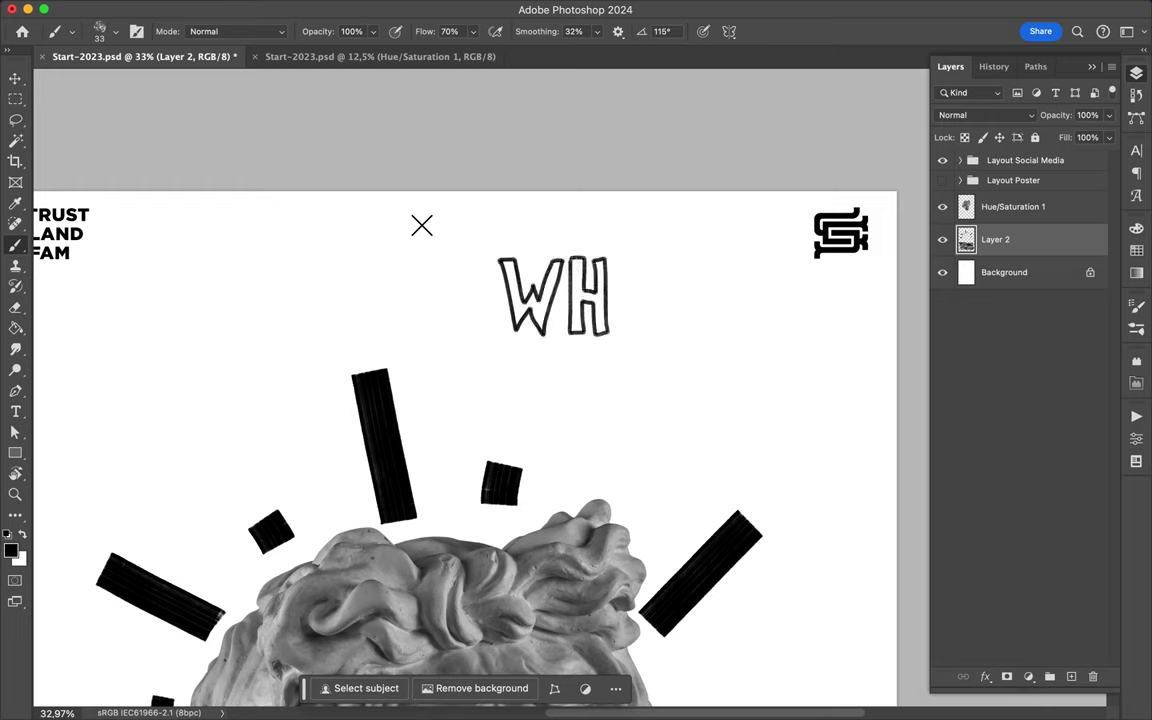
drag(616, 328, 648, 318)
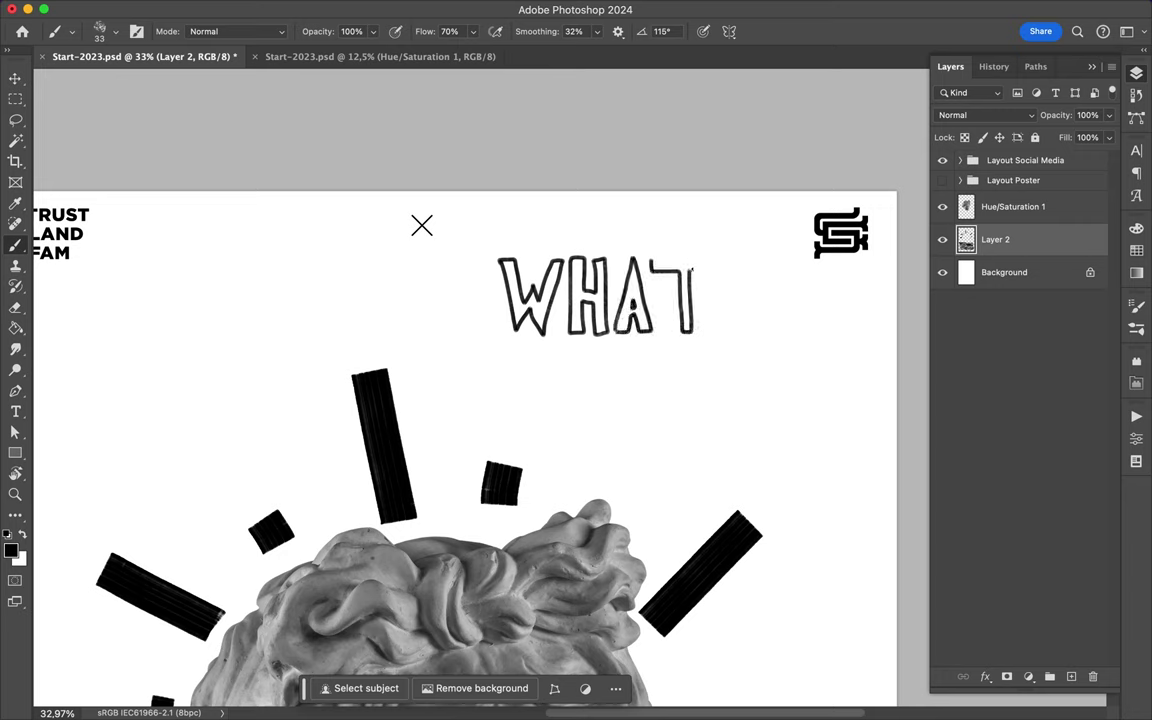
mouse_move(706, 262)
mouse_down()
mouse_move(766, 257)
mouse_move(748, 322)
mouse_up()
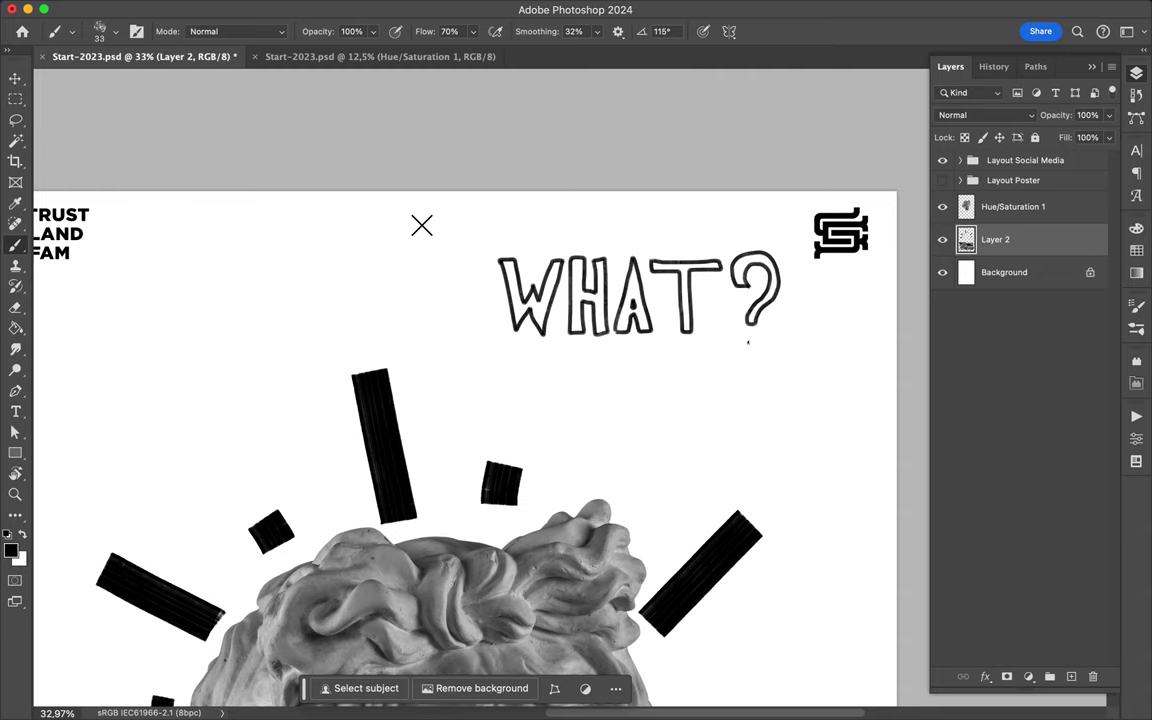
scroll(556, 340, up, 3)
mouse_move(465, 200)
mouse_down()
mouse_move(515, 185)
mouse_move(470, 245)
mouse_move(440, 180)
mouse_up()
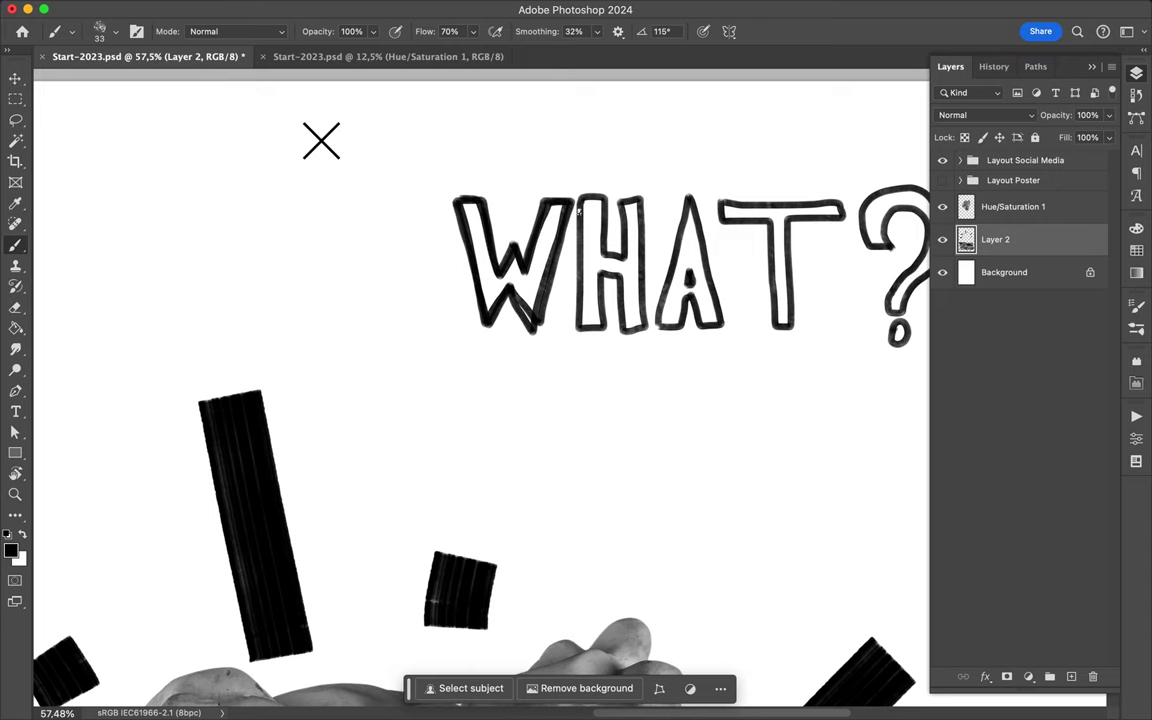
Darken the top WHAT? outlines: W, H, A, T and the question mark with its dot.
drag(545, 200, 525, 300)
mouse_move(575, 245)
mouse_down()
mouse_move(585, 300)
mouse_move(575, 175)
mouse_move(640, 295)
mouse_up()
mouse_move(625, 178)
mouse_down()
mouse_move(650, 296)
mouse_move(585, 298)
mouse_up()
mouse_move(655, 198)
mouse_down()
mouse_move(695, 300)
mouse_move(718, 195)
mouse_move(766, 175)
mouse_move(645, 180)
mouse_up()
scroll(500, 300, right, 3)
drag(645, 230, 687, 200)
mouse_move(738, 262)
mouse_down()
mouse_move(722, 330)
mouse_move(786, 238)
mouse_move(700, 230)
mouse_up()
drag(730, 335, 740, 358)
Letter a small rotated WHAT beside the statue's hair.
scroll(543, 352, down, 2)
scroll(543, 355, down, 2)
scroll(543, 355, up, 2)
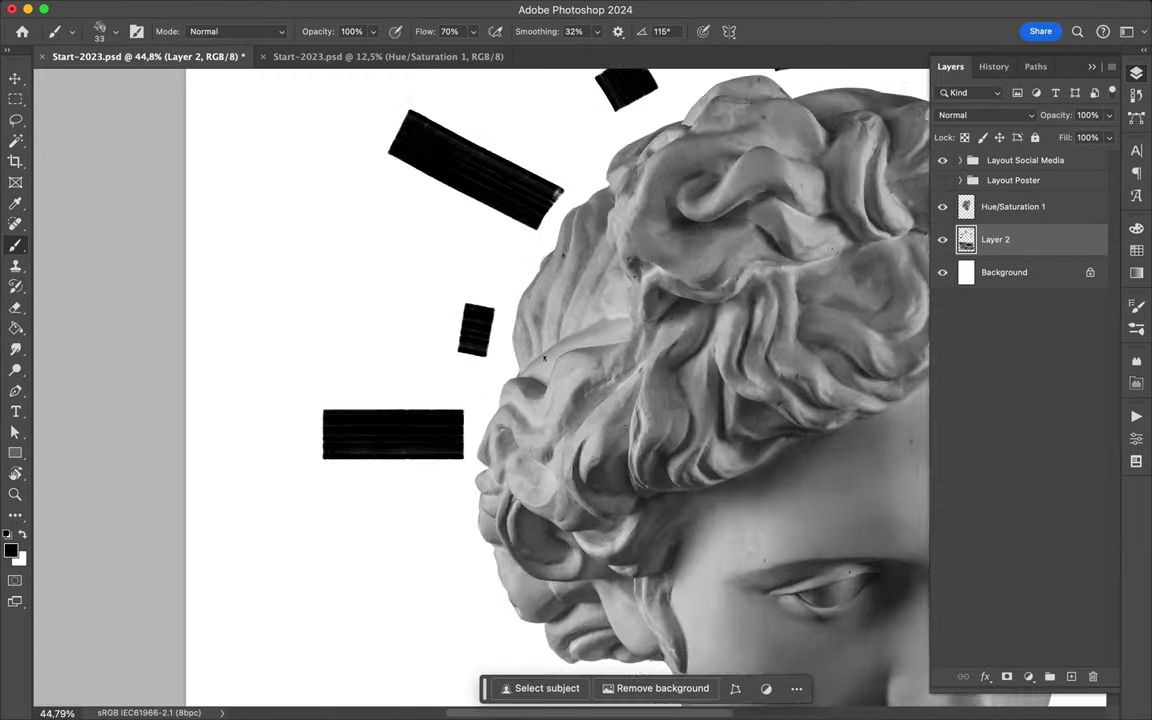
scroll(432, 348, up, 2)
mouse_move(433, 350)
mouse_down()
mouse_move(474, 330)
mouse_move(462, 300)
mouse_move(520, 289)
mouse_move(440, 235)
mouse_up()
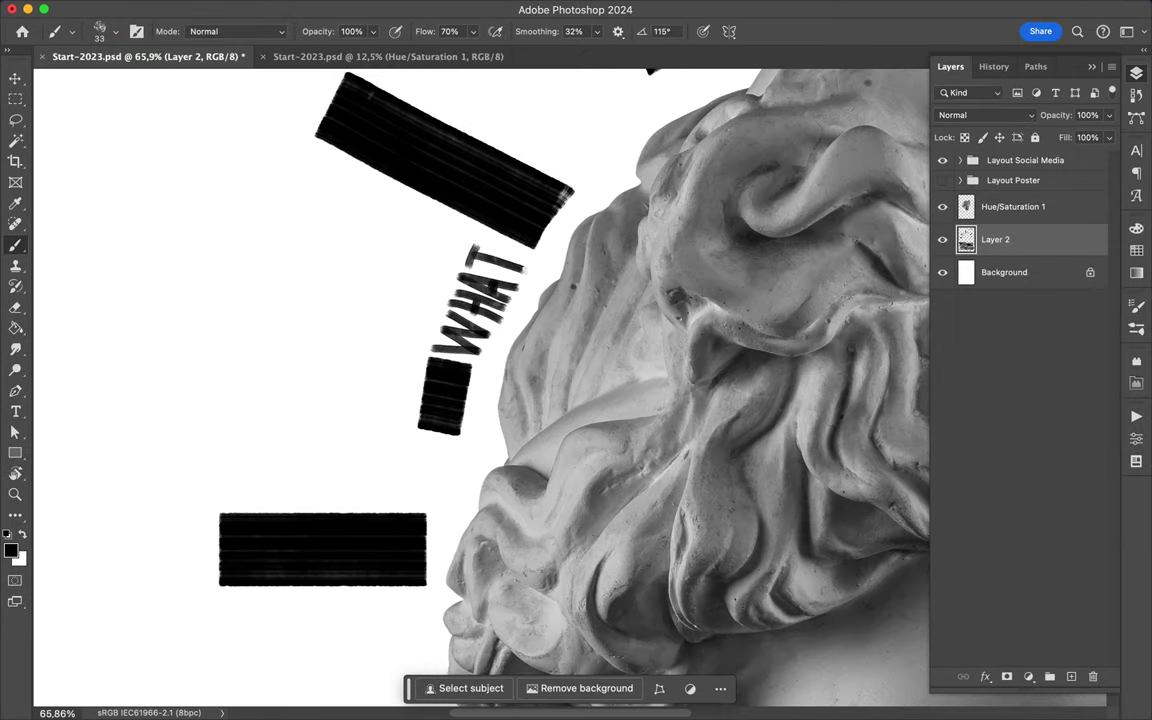
Add three burst lines to the left of the curved stripe.
scroll(450, 300, down, 3)
scroll(400, 300, down, 5)
scroll(300, 300, left, 1)
drag(238, 291, 257, 279)
drag(248, 270, 211, 288)
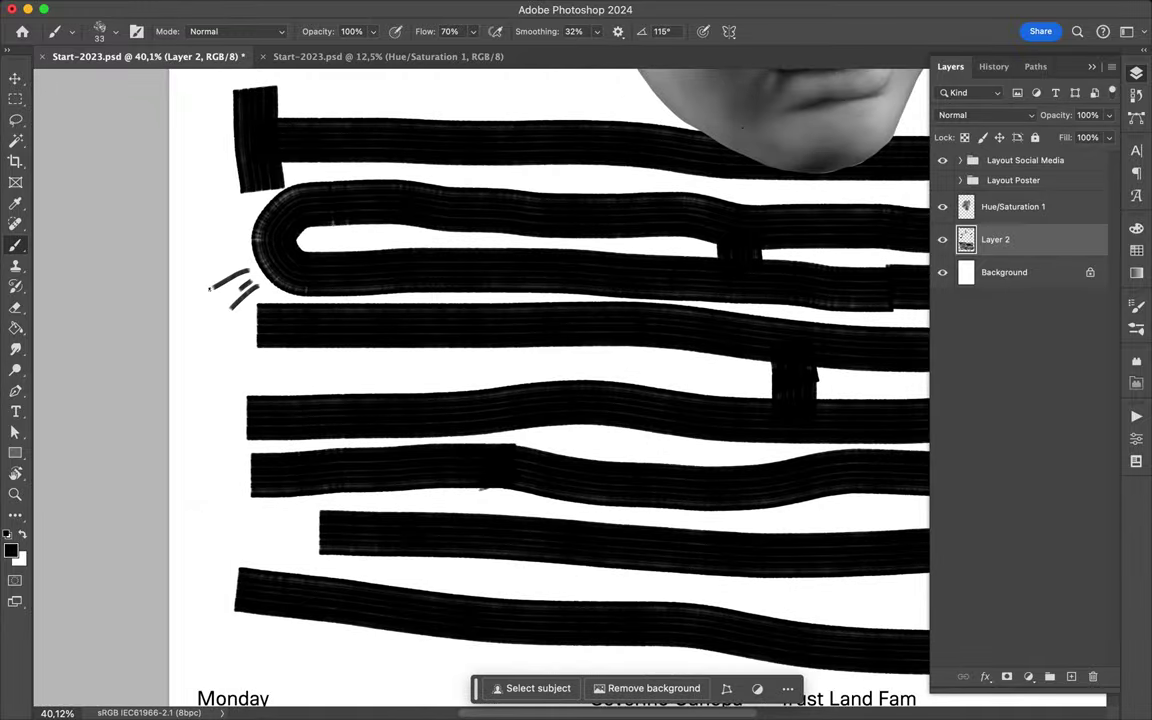
drag(241, 234, 200, 228)
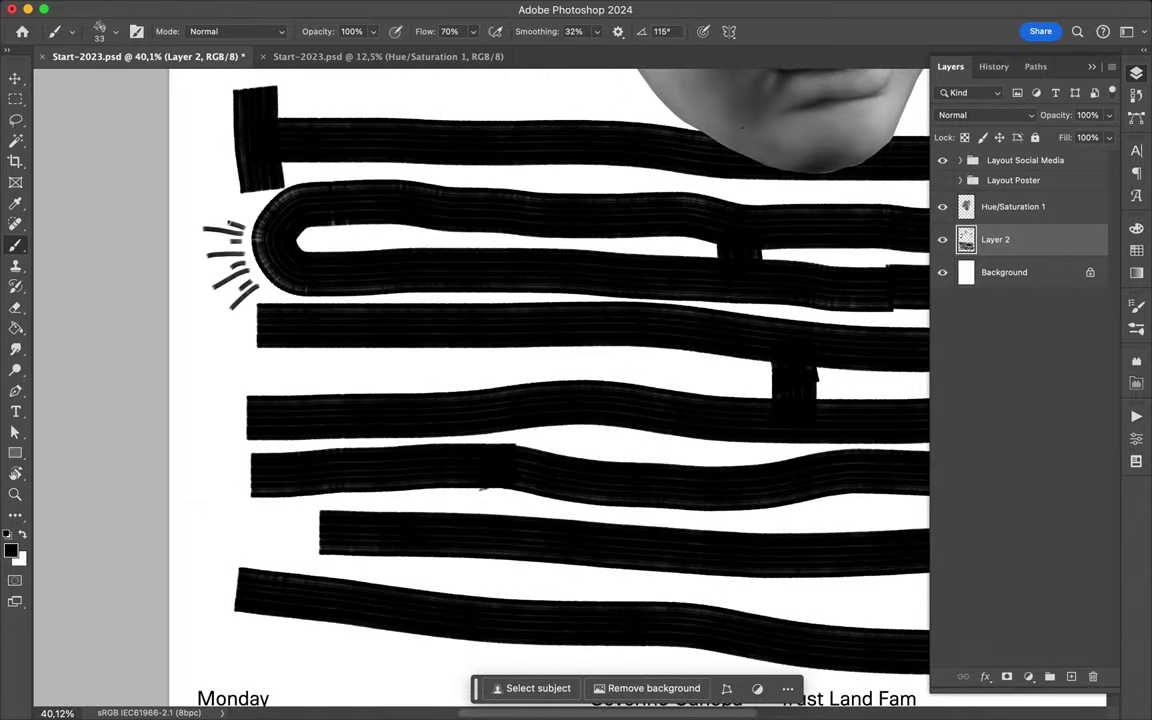
Draw wavy lines along the top and bottom edges of a ray bar.
scroll(254, 208, down, 3)
scroll(254, 208, up, 5)
scroll(254, 208, up, 5)
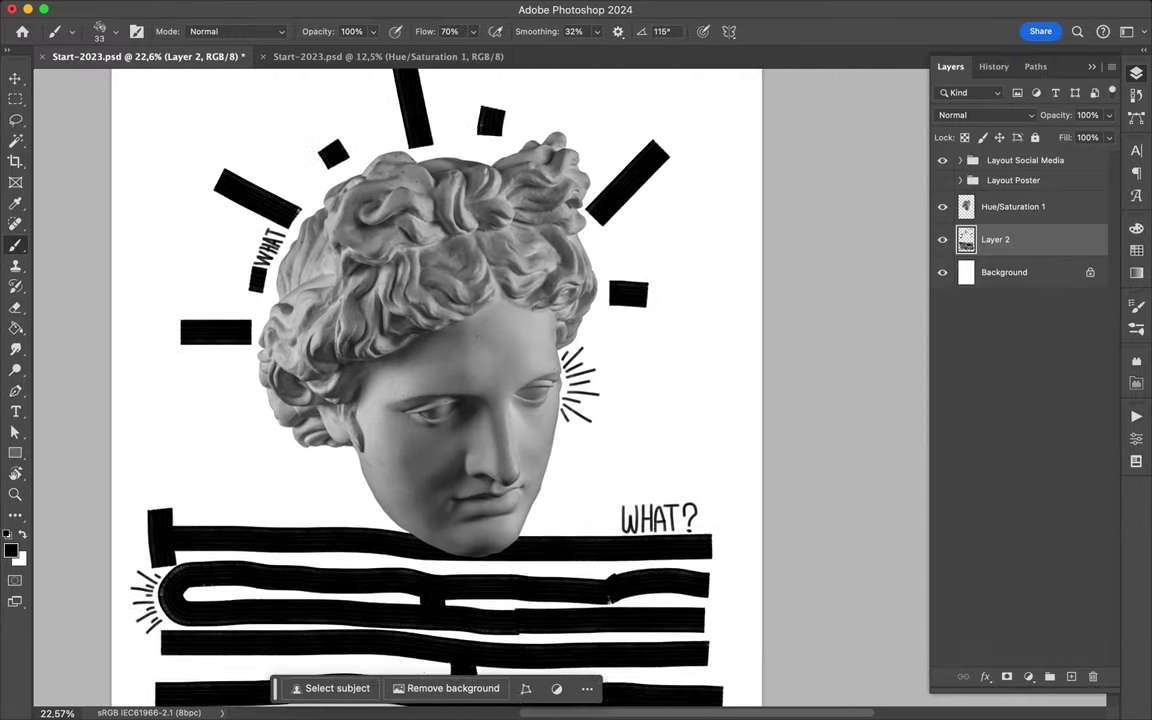
scroll(400, 350, up, 3)
drag(402, 350, 481, 262)
drag(399, 441, 472, 372)
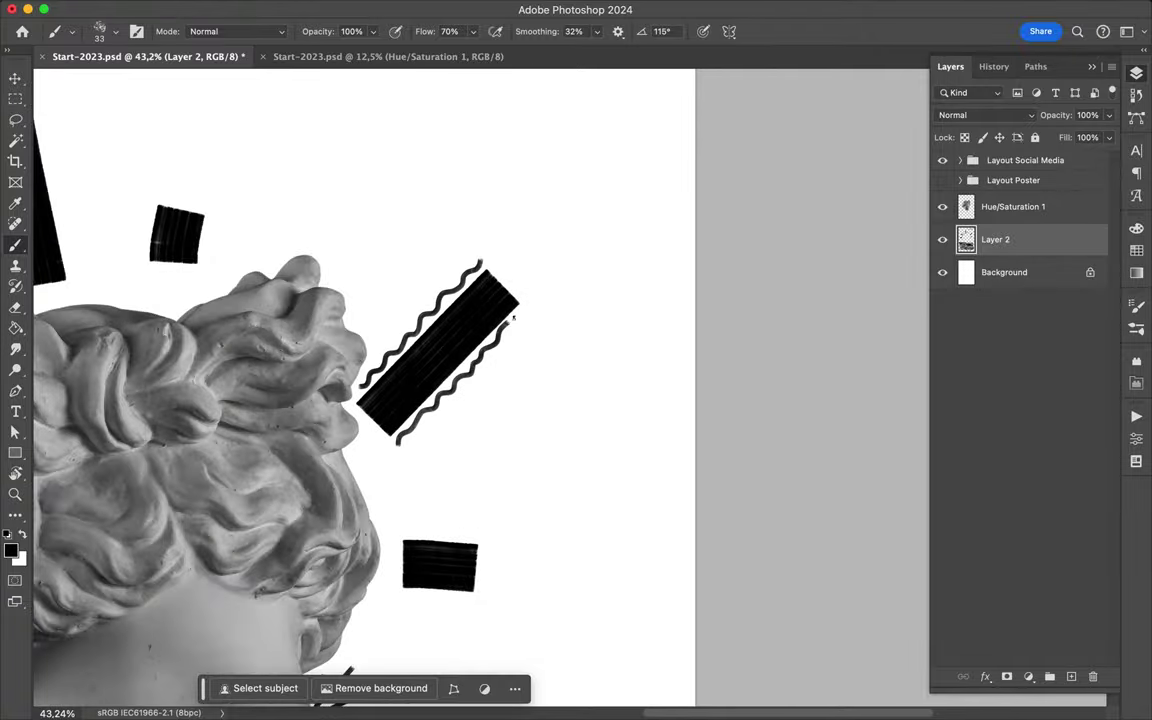
Hand-letter WHAT? with a dotted question mark between the lower black bars.
scroll(522, 248, left, 3)
scroll(522, 248, down, 5)
scroll(522, 229, up, 2)
scroll(400, 450, up, 3)
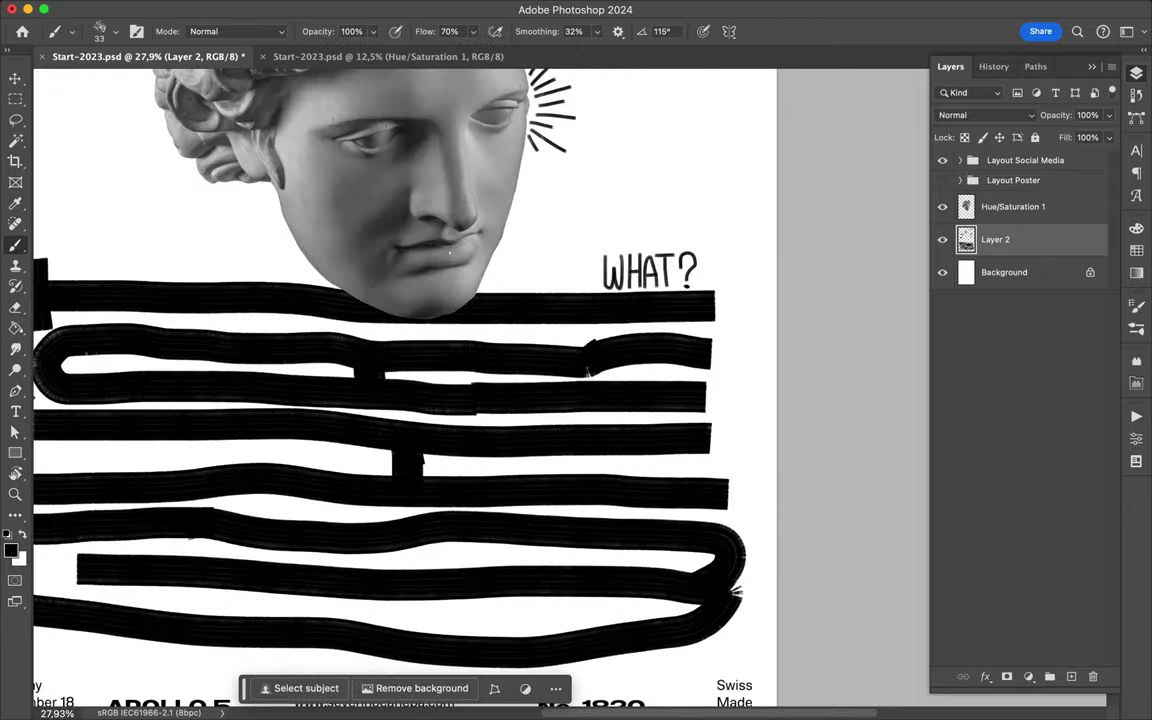
scroll(380, 500, up, 3)
scroll(370, 520, up, 3)
mouse_move(345, 492)
mouse_down()
mouse_move(370, 528)
mouse_move(374, 492)
mouse_move(388, 550)
mouse_up()
mouse_move(399, 492)
mouse_down()
mouse_move(399, 551)
mouse_move(412, 552)
mouse_up()
mouse_move(412, 492)
mouse_down()
mouse_move(433, 492)
mouse_move(433, 552)
mouse_up()
drag(440, 491, 462, 491)
mouse_move(451, 491)
mouse_down()
mouse_move(451, 552)
mouse_move(476, 533)
mouse_up()
click(476, 548)
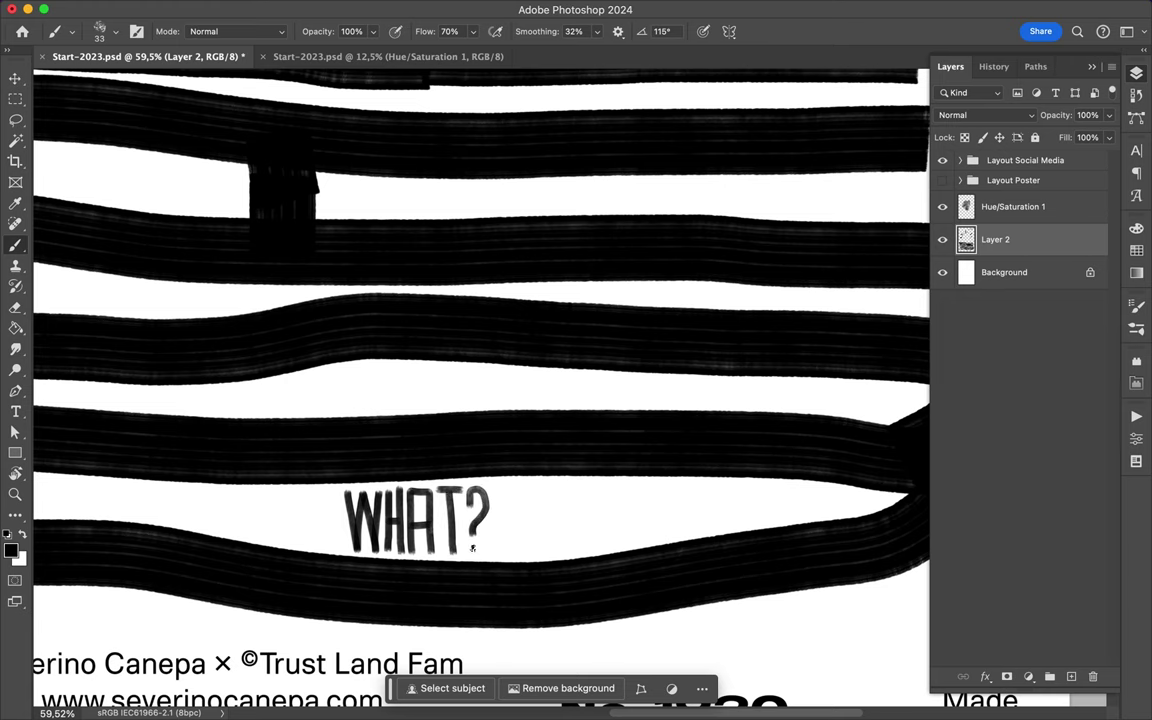
Browse the brush preset list down to the Dry Wedge brush.
scroll(480, 500, down, 5)
scroll(480, 500, down, 2)
scroll(450, 400, up, 3)
click(105, 31)
scroll(135, 400, down, 5)
click(135, 360)
scroll(135, 450, down, 5)
scroll(120, 340, down, 5)
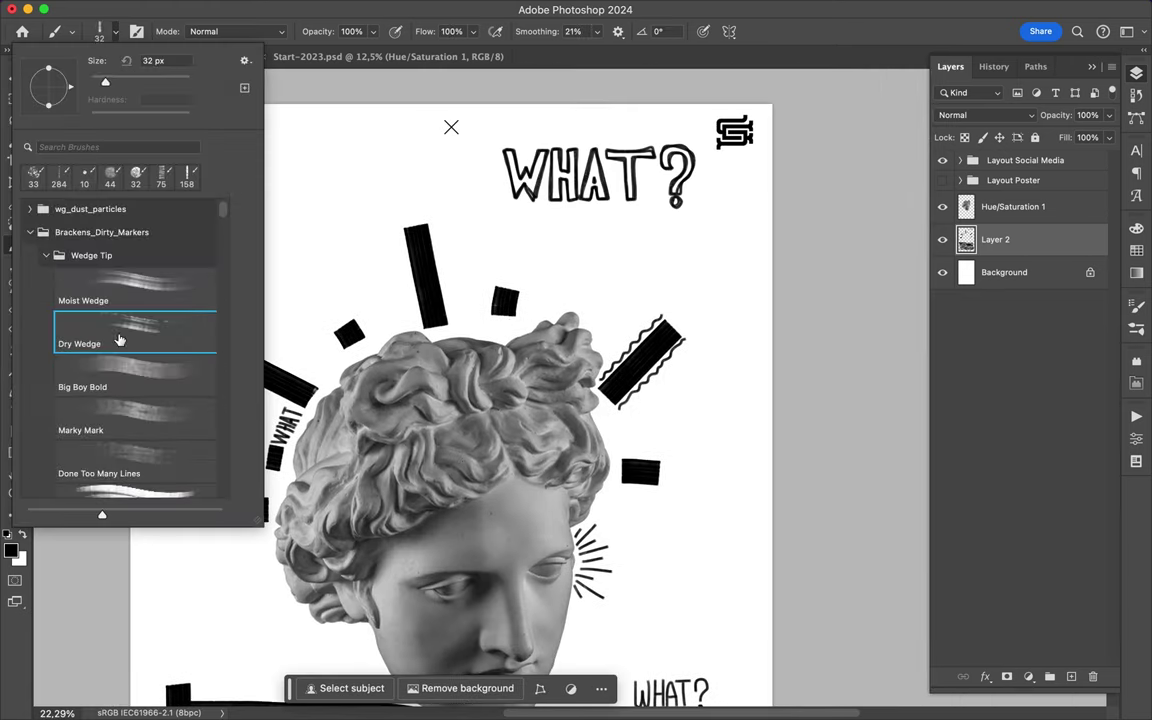
Choose the Dry Wedge brush and paint a zigzag along the top bar.
double_click(116, 337)
scroll(451, 400, up, 3)
scroll(451, 400, down, 5)
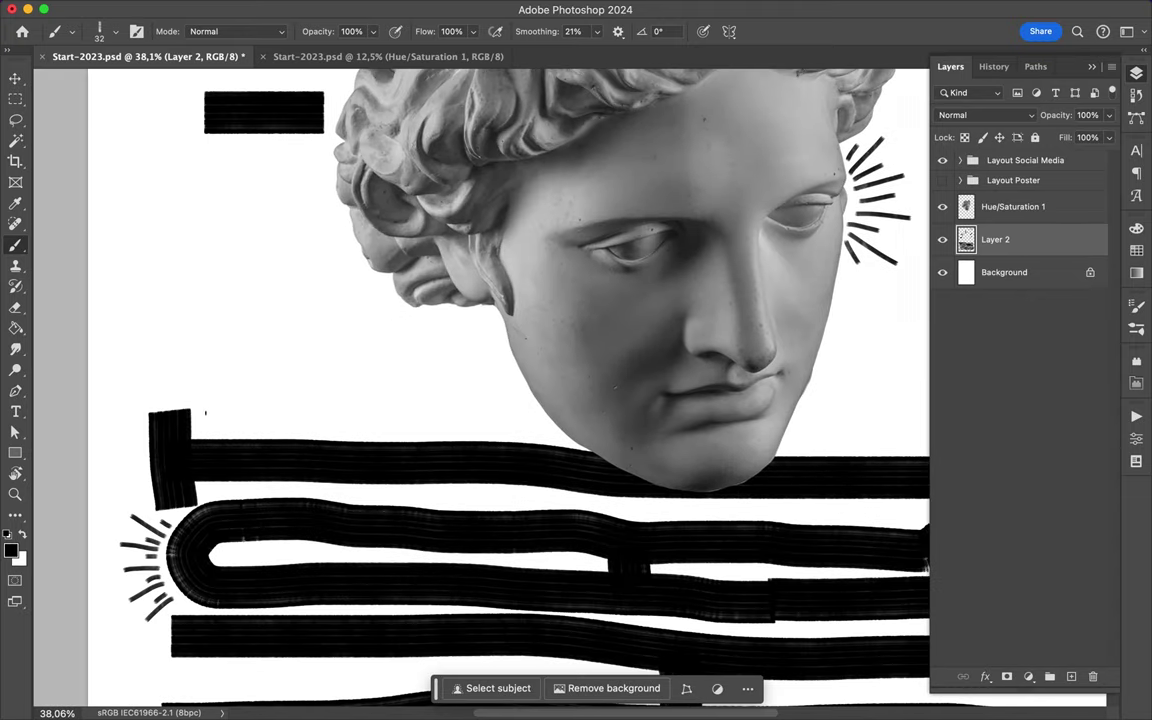
mouse_move(247, 430)
mouse_down()
mouse_move(301, 412)
mouse_move(378, 410)
mouse_up()
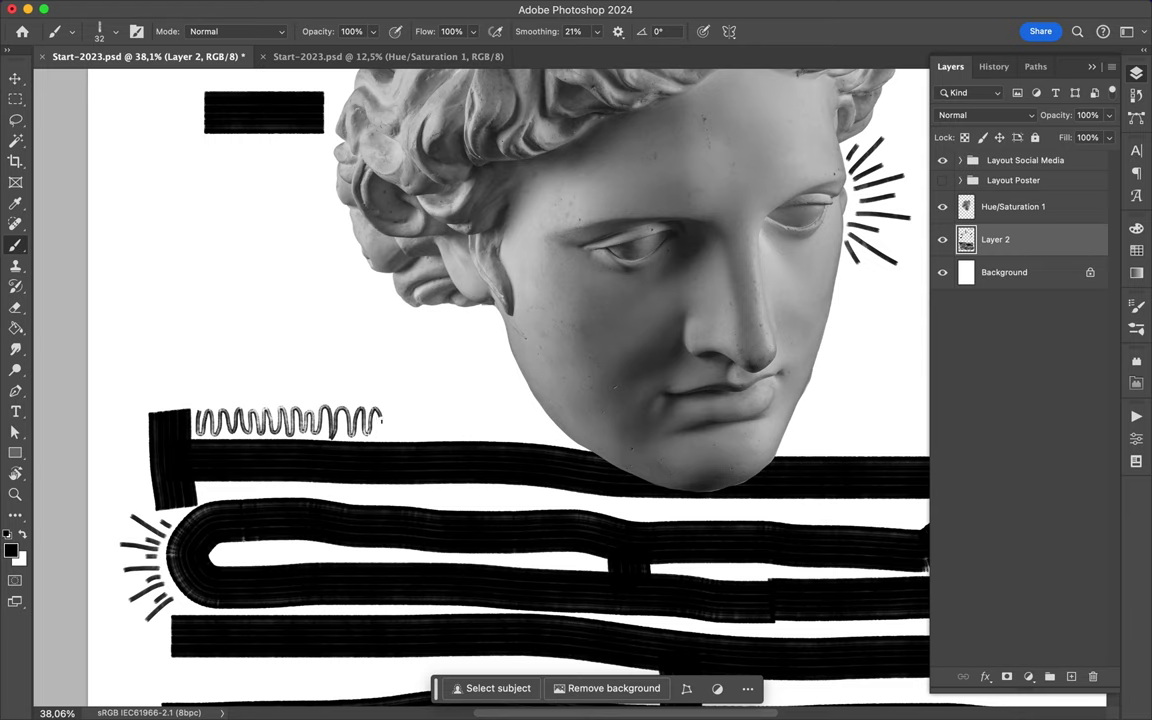
drag(446, 424, 474, 418)
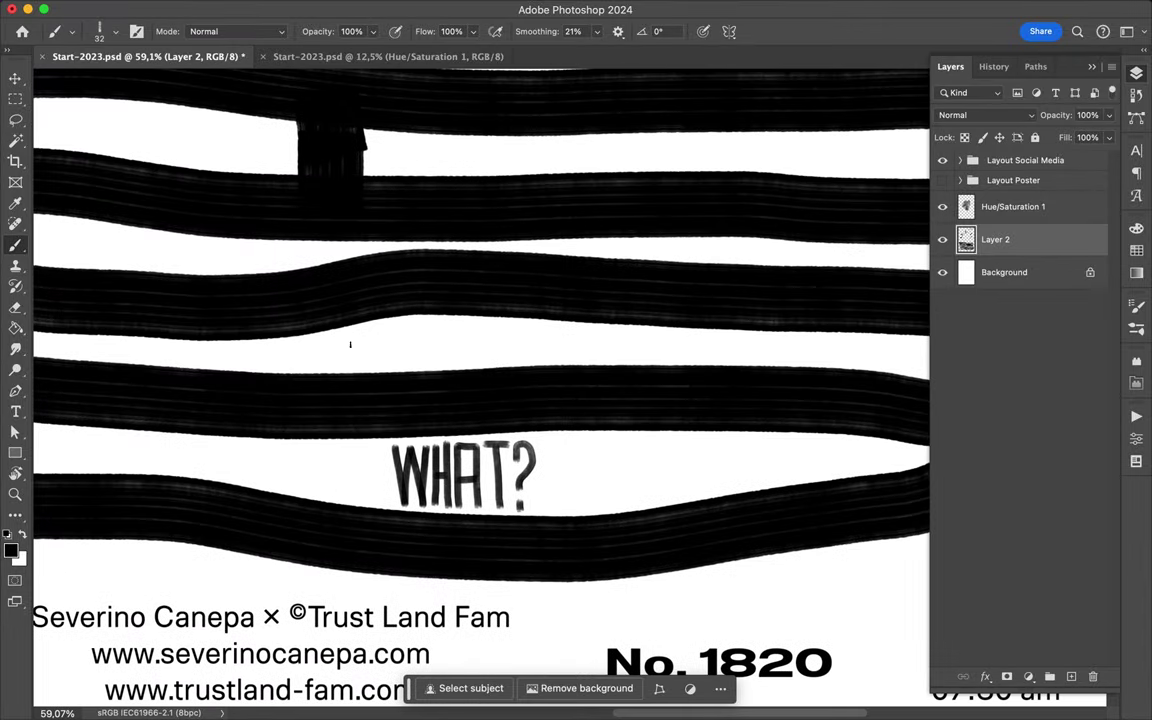
Paint a zigzag through the lower loop gap out to the loop's end.
drag(340, 350, 829, 342)
scroll(827, 365, right, 5)
drag(590, 392, 700, 390)
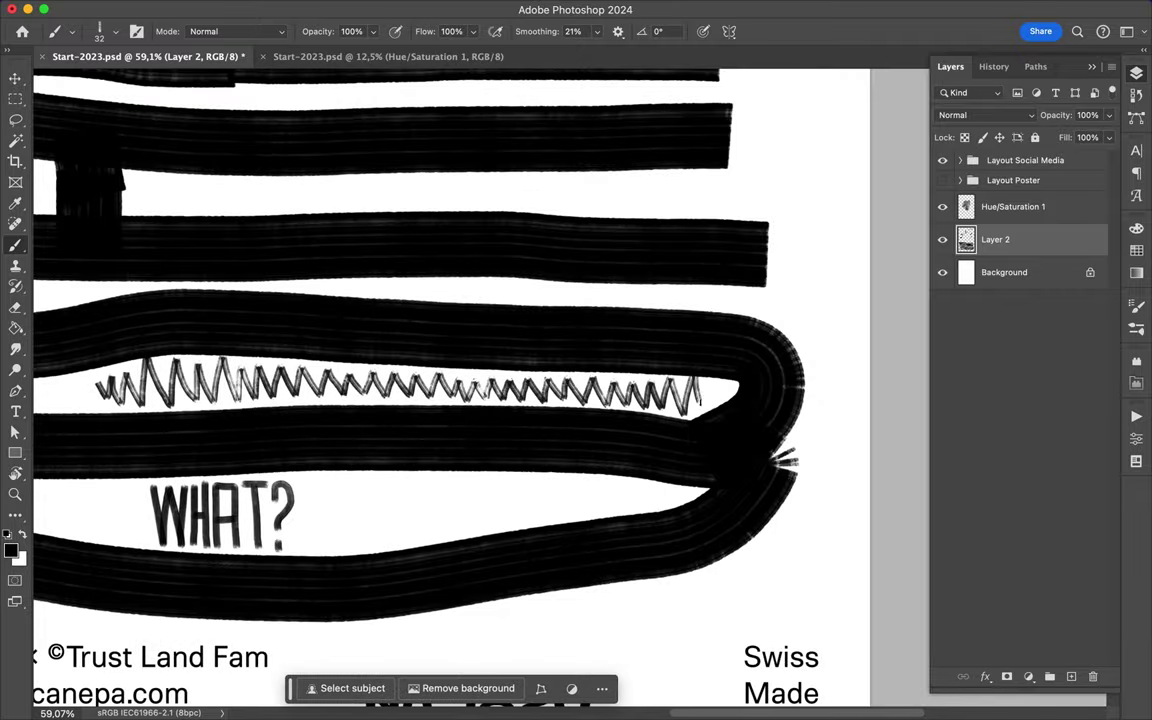
scroll(700, 390, down, 3)
scroll(700, 390, down, 3)
scroll(602, 152, up, 5)
Draw an arrow pointing to the WHAT? by the chin.
drag(620, 303, 836, 302)
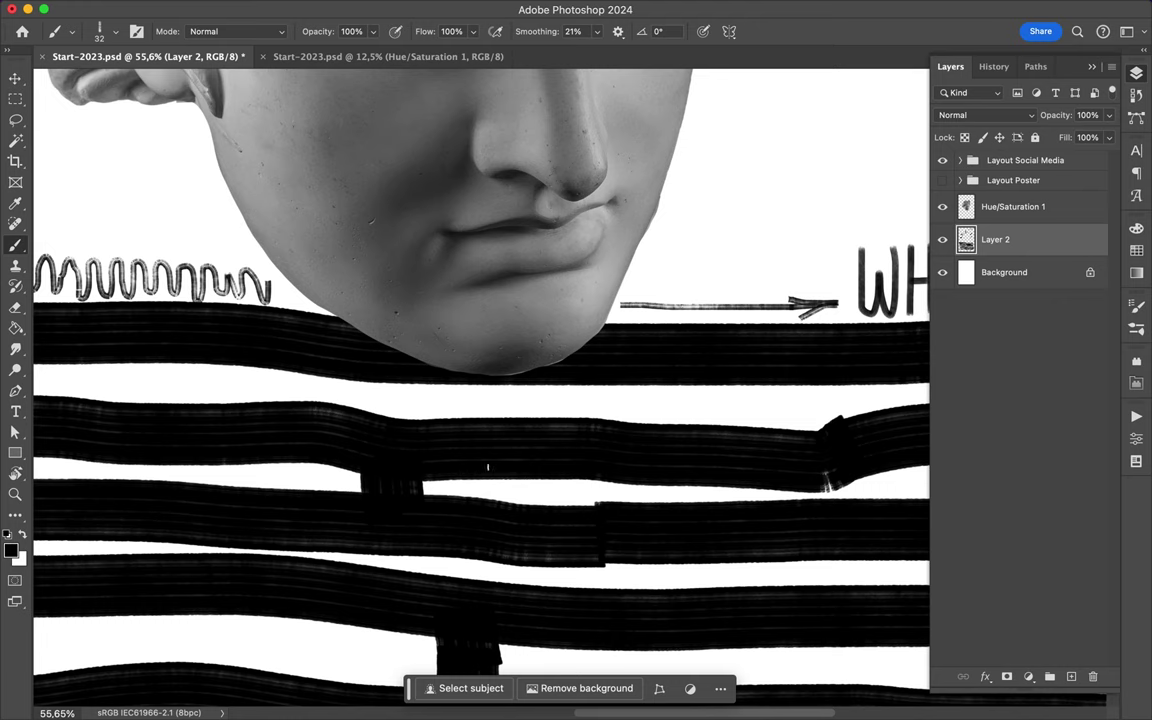
scroll(450, 196, down, 3)
scroll(450, 196, up, 3)
scroll(450, 196, up, 2)
scroll(450, 196, up, 3)
scroll(450, 196, up, 2)
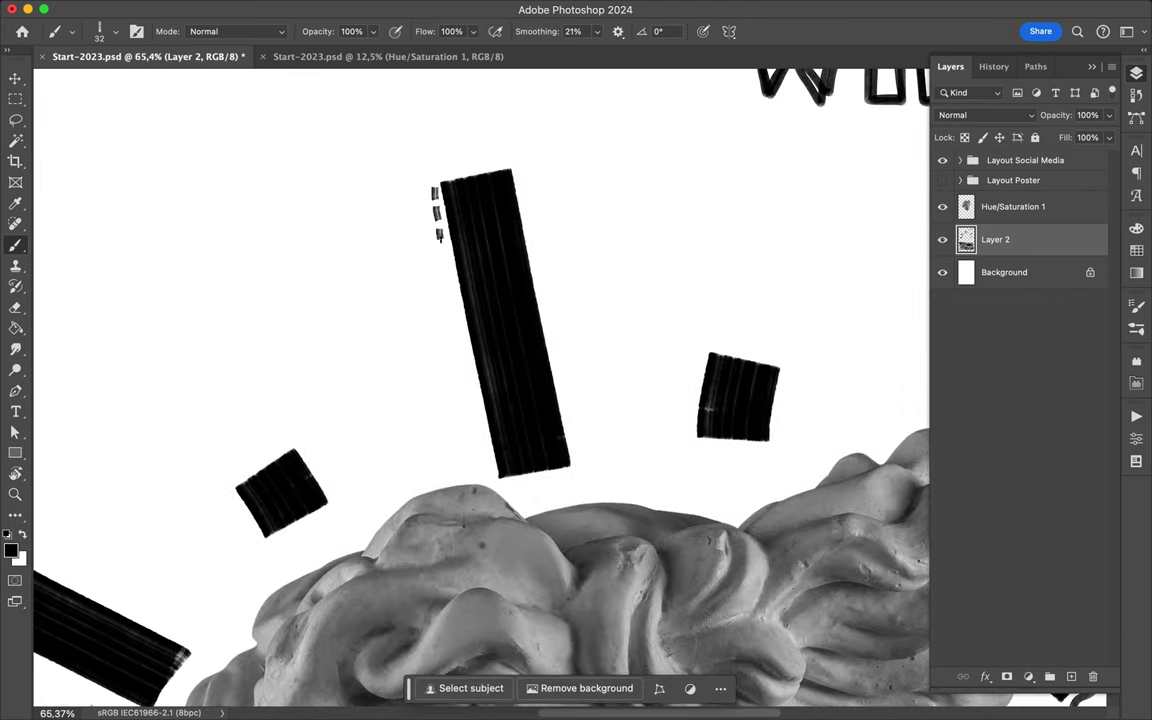
Add dashed marks along the edges of the tall ray bar.
drag(439, 238, 455, 321)
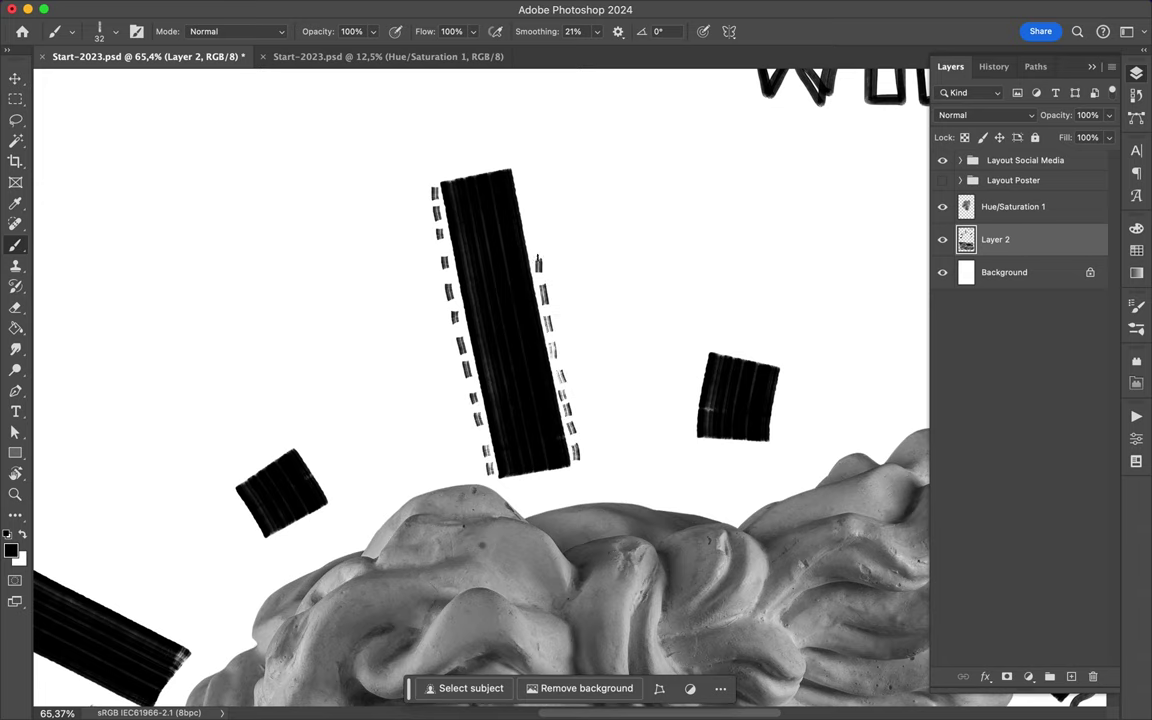
scroll(560, 376, down, 5)
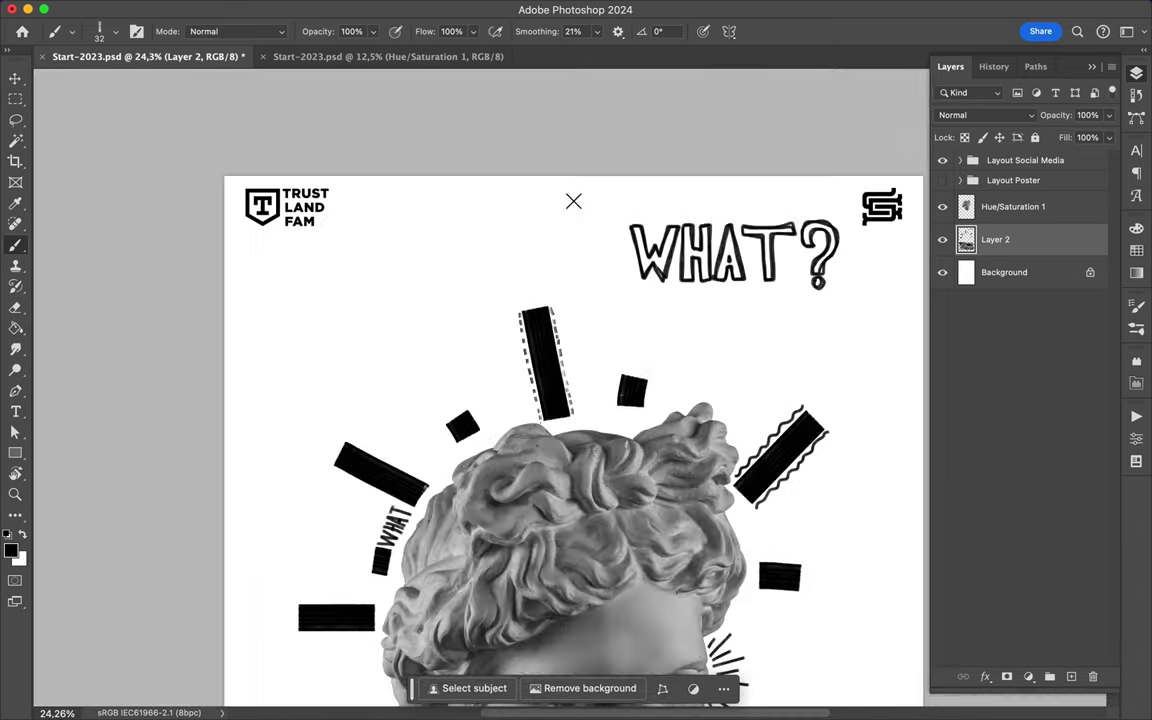
scroll(645, 575, down, 3)
scroll(645, 575, down, 5)
scroll(645, 575, up, 5)
scroll(645, 575, up, 3)
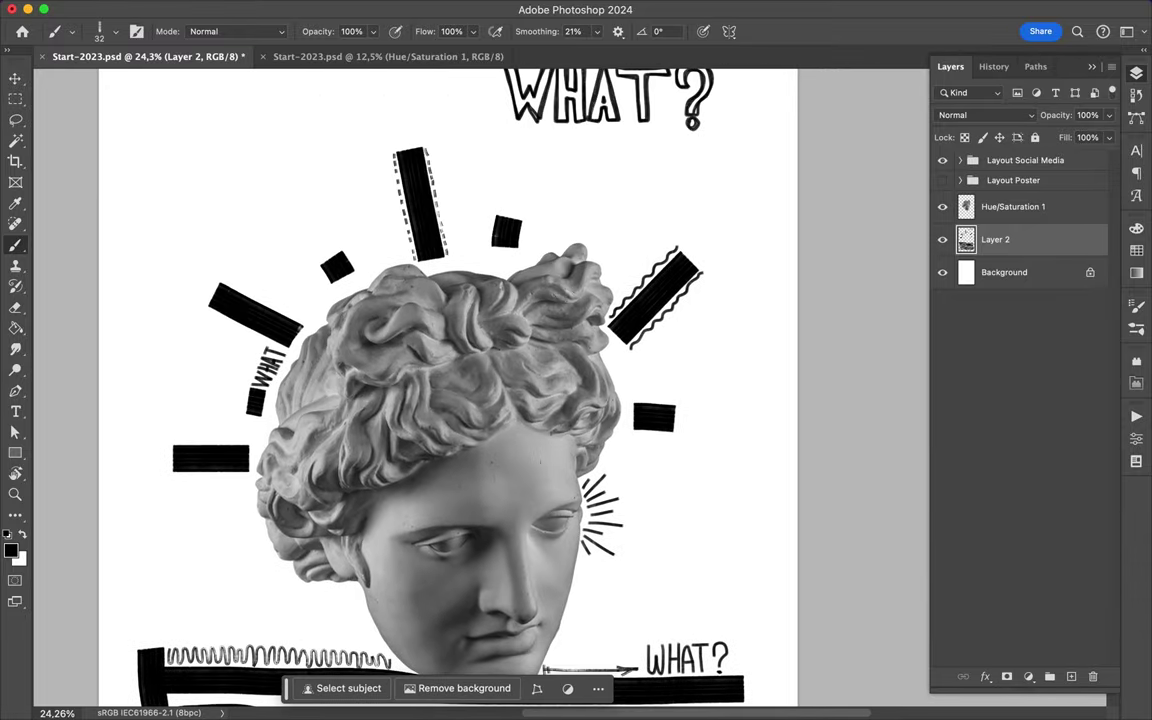
scroll(560, 100, up, 3)
scroll(560, 100, up, 3)
Fill the top WHAT? letters with zigzags and add an empty Layer 3 above Hue/Saturation 1.
mouse_move(400, 125)
mouse_down()
mouse_move(420, 180)
mouse_move(465, 230)
mouse_up()
drag(435, 118, 450, 205)
scroll(608, 271, down, 3)
scroll(608, 271, down, 2)
scroll(570, 380, up, 2)
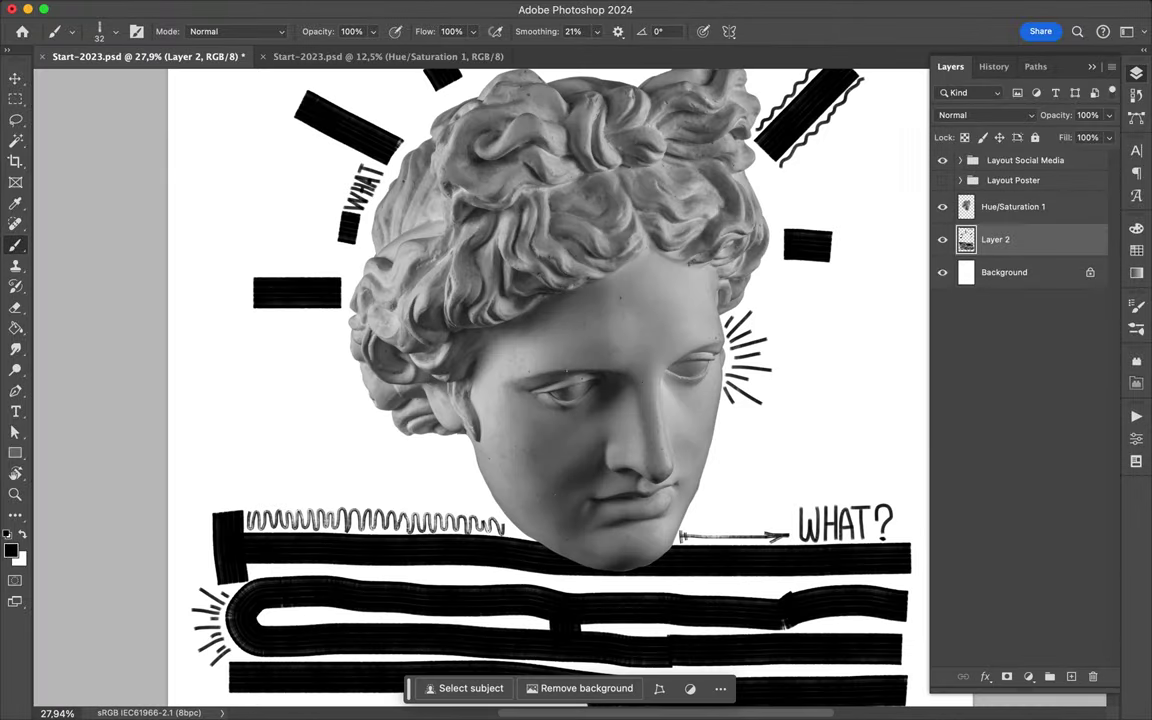
click(1013, 206)
key(ctrl+shift+alt+n)
Select The Realist brush and draw an angry eyebrow above the statue's eye.
click(99, 31)
scroll(113, 410, up, 1)
click(113, 410)
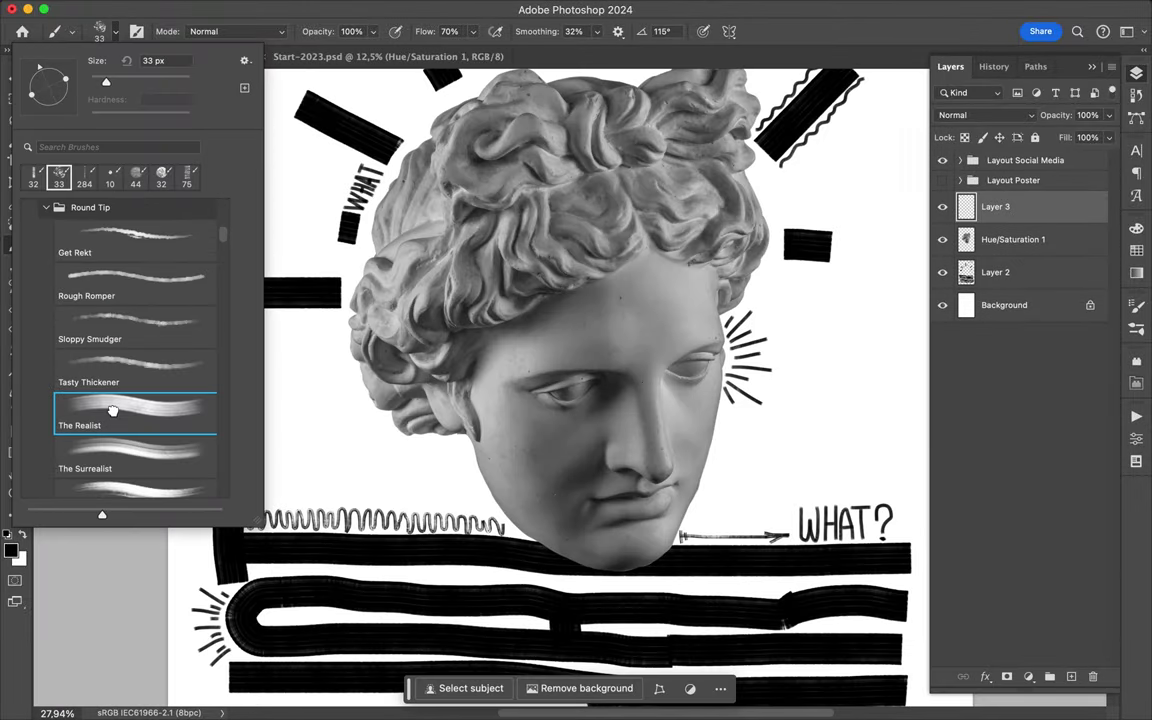
key(Return)
drag(512, 344, 625, 372)
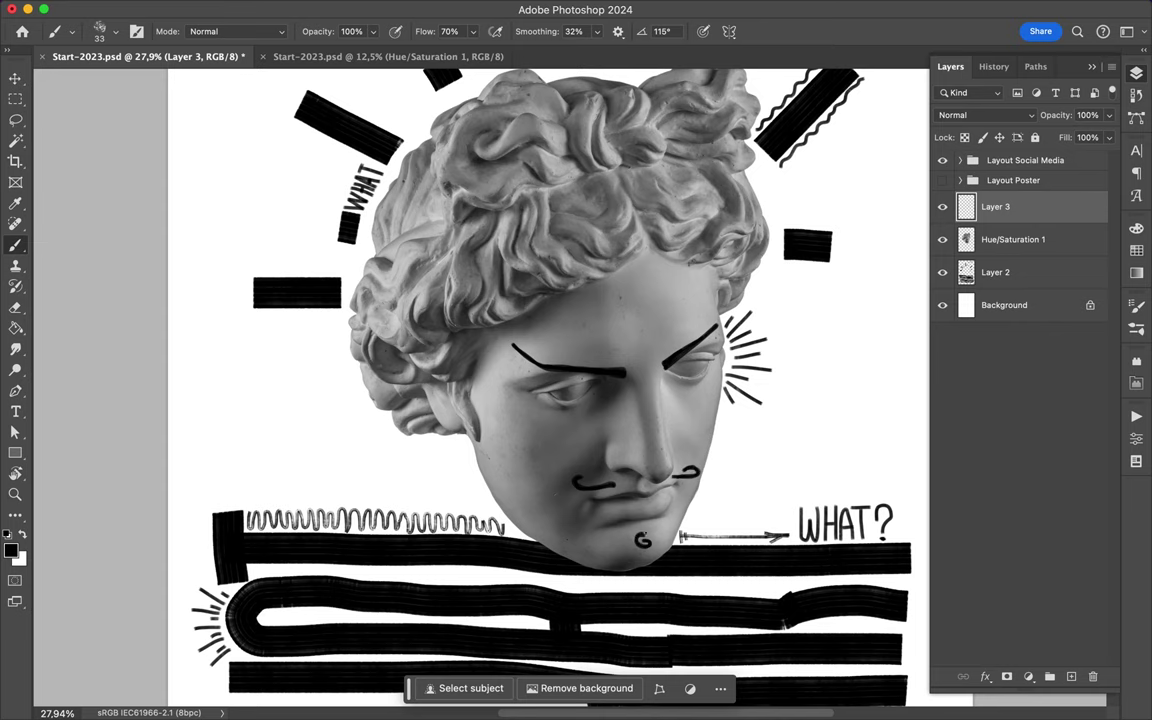
Paint striped marks and rounded loop shapes across the statue's hair curls.
scroll(310, 345, up, 5)
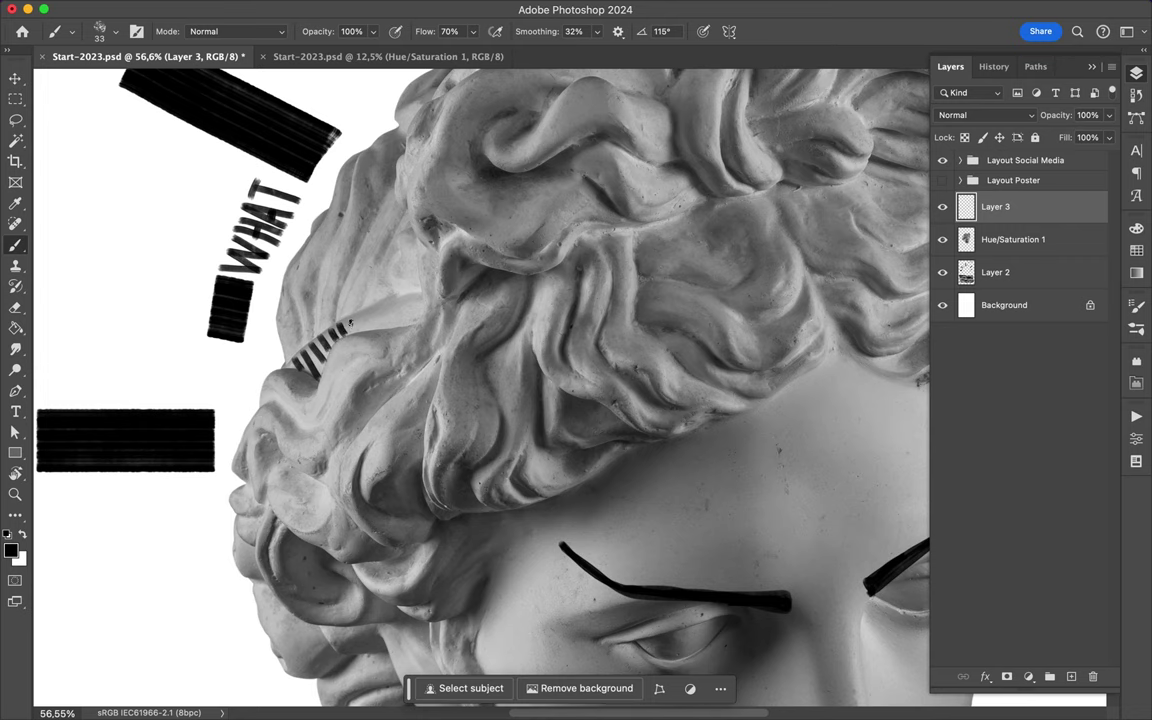
drag(381, 302, 409, 322)
scroll(393, 397, right, 5)
scroll(393, 397, up, 3)
mouse_move(313, 259)
mouse_down()
mouse_move(378, 212)
mouse_move(425, 222)
mouse_move(474, 279)
mouse_up()
scroll(474, 279, down, 3)
scroll(474, 279, right, 2)
mouse_move(412, 322)
mouse_down()
mouse_move(403, 365)
mouse_move(414, 322)
mouse_move(446, 322)
mouse_move(452, 350)
mouse_move(470, 345)
mouse_move(512, 380)
mouse_up()
Fill a hair patch with short strokes and horizontal stripes.
scroll(512, 378, down, 1)
scroll(512, 378, down, 3)
scroll(520, 260, up, 3)
drag(514, 246, 548, 245)
drag(488, 257, 522, 257)
drag(452, 268, 582, 268)
mouse_move(457, 280)
mouse_down()
mouse_move(582, 280)
mouse_move(582, 290)
mouse_up()
mouse_move(477, 301)
mouse_down()
mouse_move(577, 301)
mouse_move(572, 311)
mouse_up()
mouse_move(436, 285)
mouse_down()
mouse_move(512, 285)
mouse_move(494, 295)
mouse_up()
Paint a patch of vertical stripes on the hair beside the ear.
scroll(512, 300, down, 4)
scroll(297, 424, up, 4)
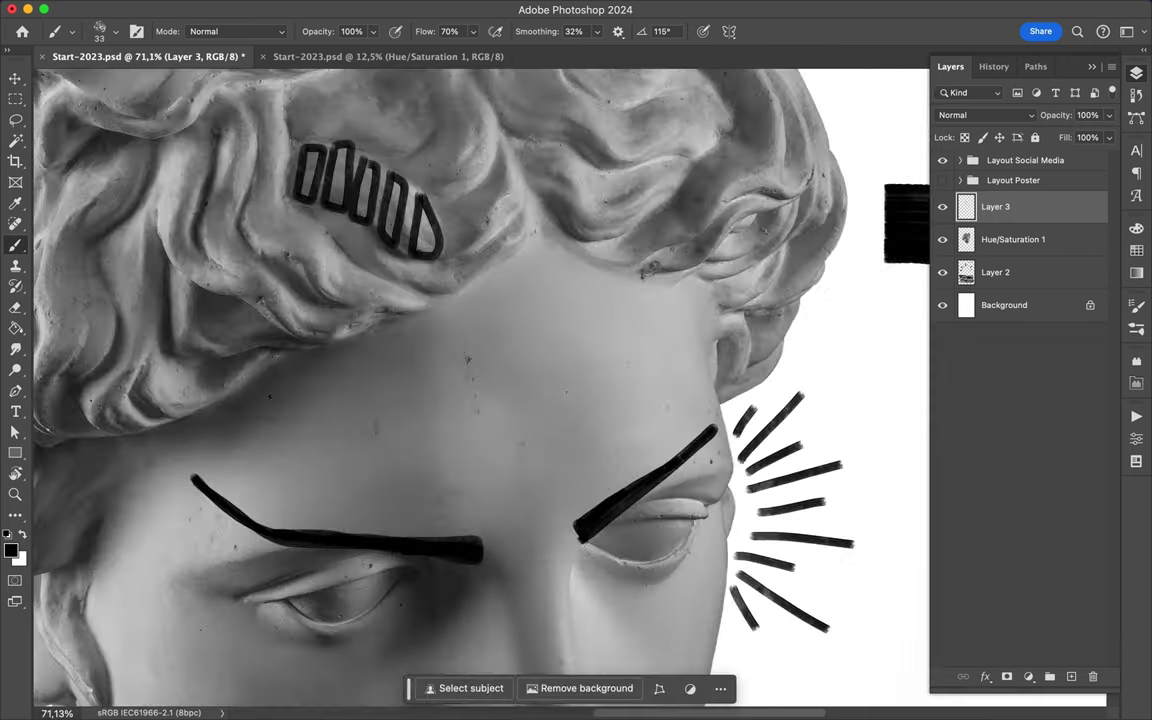
scroll(297, 424, up, 1)
drag(255, 390, 256, 445)
mouse_move(272, 490)
mouse_down()
mouse_move(272, 375)
mouse_move(290, 522)
mouse_up()
drag(308, 385, 308, 525)
mouse_move(326, 405)
mouse_down()
mouse_move(326, 528)
mouse_move(343, 532)
mouse_up()
drag(361, 428, 361, 534)
mouse_move(378, 438)
mouse_down()
mouse_move(377, 537)
mouse_move(396, 535)
mouse_up()
mouse_move(414, 445)
mouse_down()
mouse_move(414, 535)
mouse_move(432, 535)
mouse_up()
drag(450, 455, 450, 533)
Draw a small check mark on the hair.
scroll(572, 389, down, 3)
scroll(454, 581, down, 3)
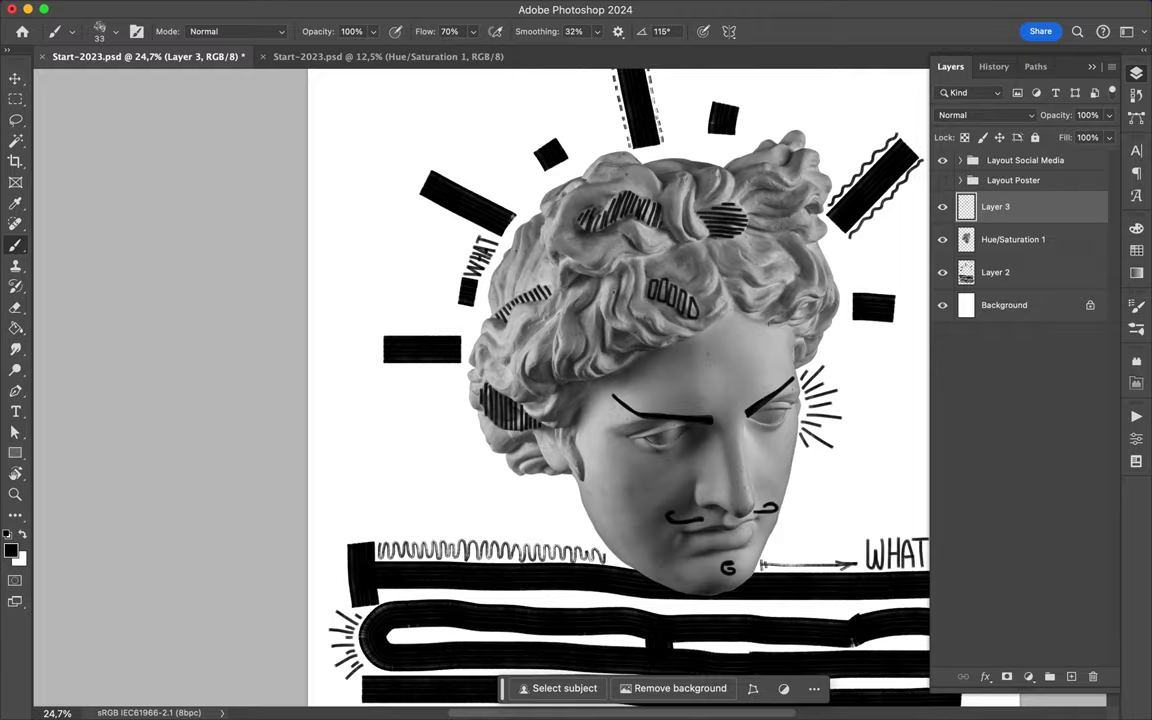
scroll(540, 252, up, 4)
mouse_move(483, 238)
mouse_down()
mouse_move(511, 219)
mouse_move(540, 240)
mouse_move(566, 344)
mouse_move(516, 324)
mouse_move(491, 354)
mouse_up()
scroll(497, 387, down, 5)
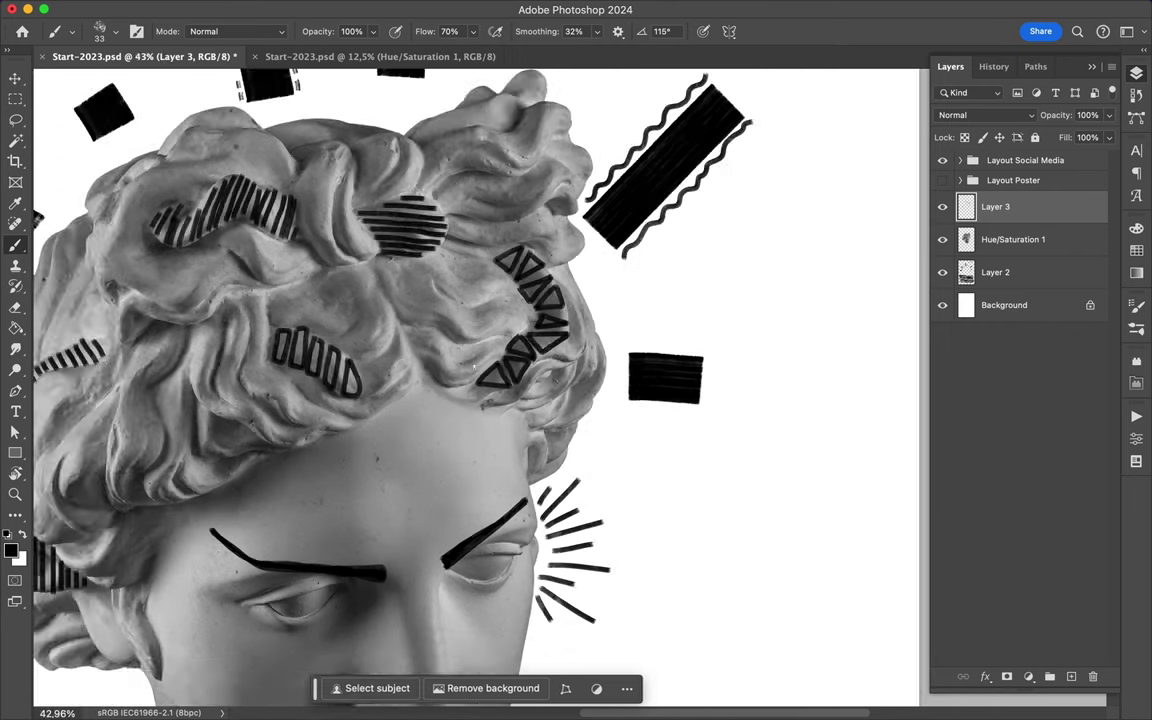
scroll(547, 316, down, 5)
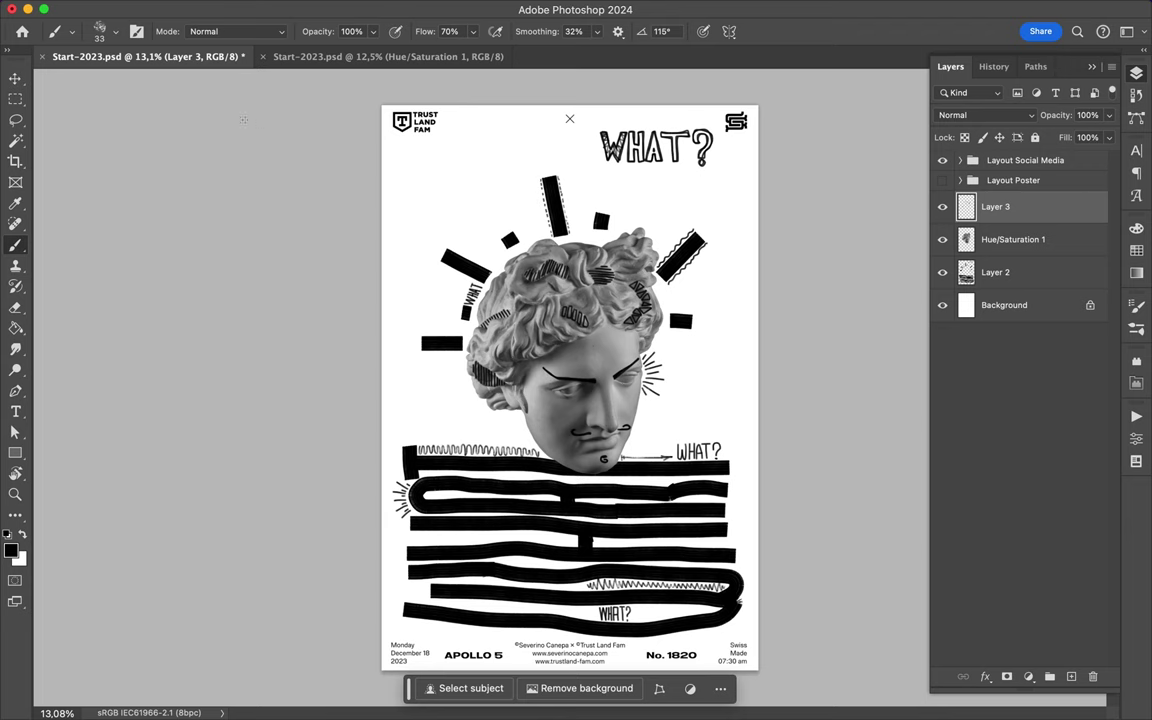
click(99, 31)
Paint a ring of light grey scribbles behind the statue's head.
scroll(113, 421, down, 3)
scroll(113, 421, up, 1)
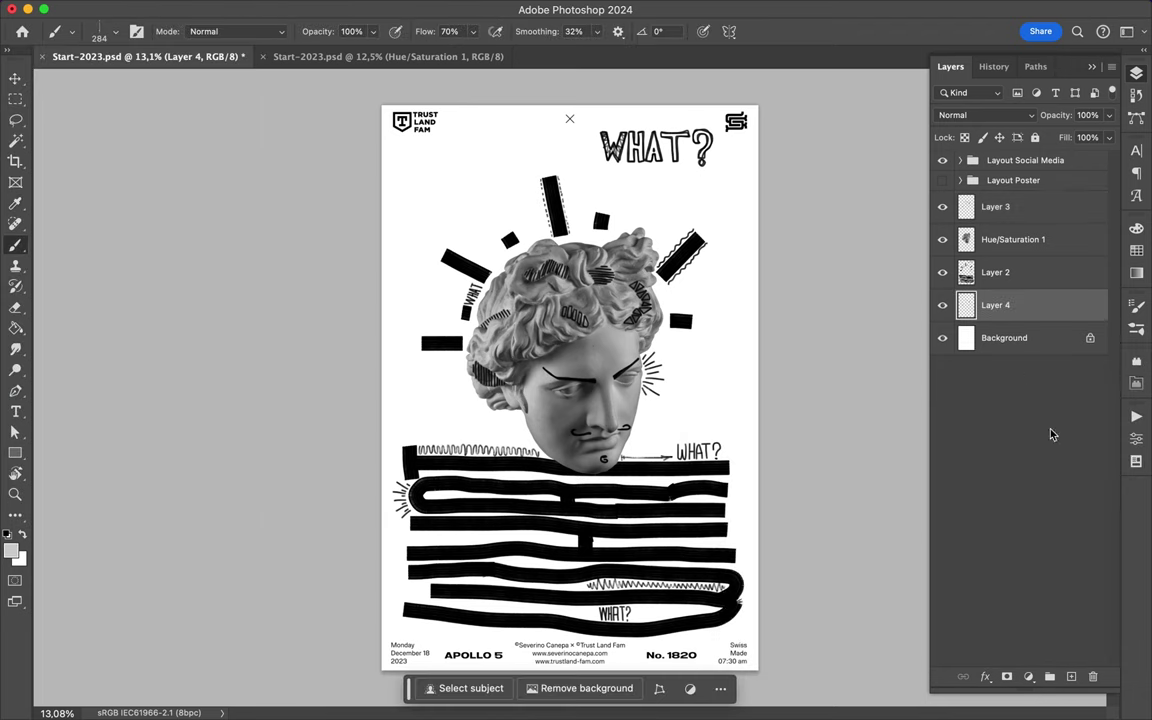
mouse_move(473, 391)
mouse_down()
mouse_move(425, 307)
mouse_move(478, 396)
mouse_move(568, 397)
mouse_move(452, 232)
mouse_move(600, 410)
mouse_move(470, 200)
mouse_move(480, 430)
mouse_up()
drag(400, 400, 620, 360)
Set the layer fill to 35%, extend the grey ring, and add a band behind the top WHAT?
click(1109, 137)
drag(1008, 147, 951, 147)
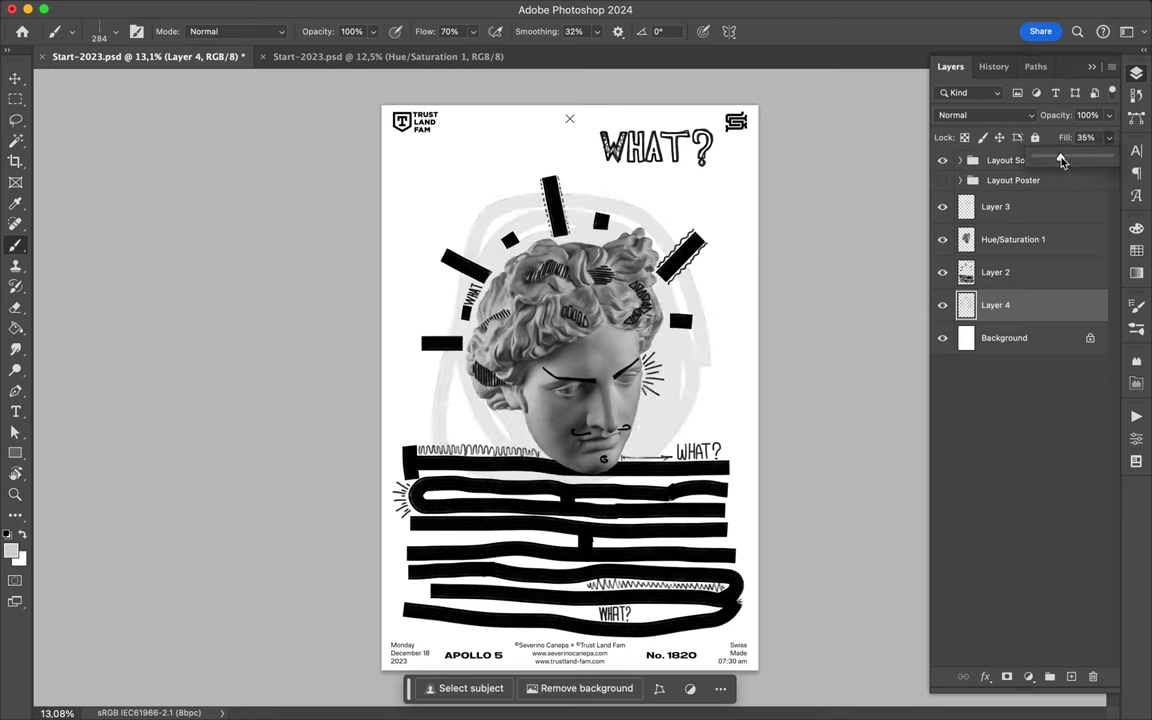
mouse_move(465, 440)
mouse_down()
mouse_move(425, 300)
mouse_move(715, 400)
mouse_up()
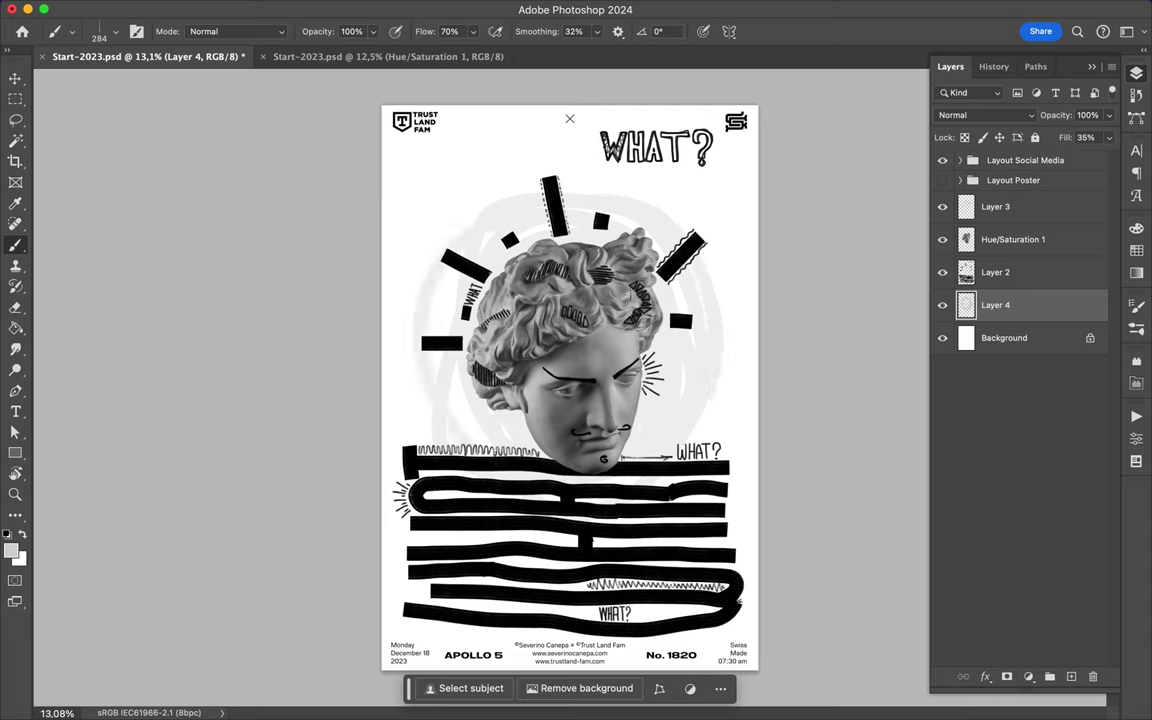
mouse_move(430, 155)
mouse_down()
mouse_move(737, 172)
mouse_move(425, 155)
mouse_up()
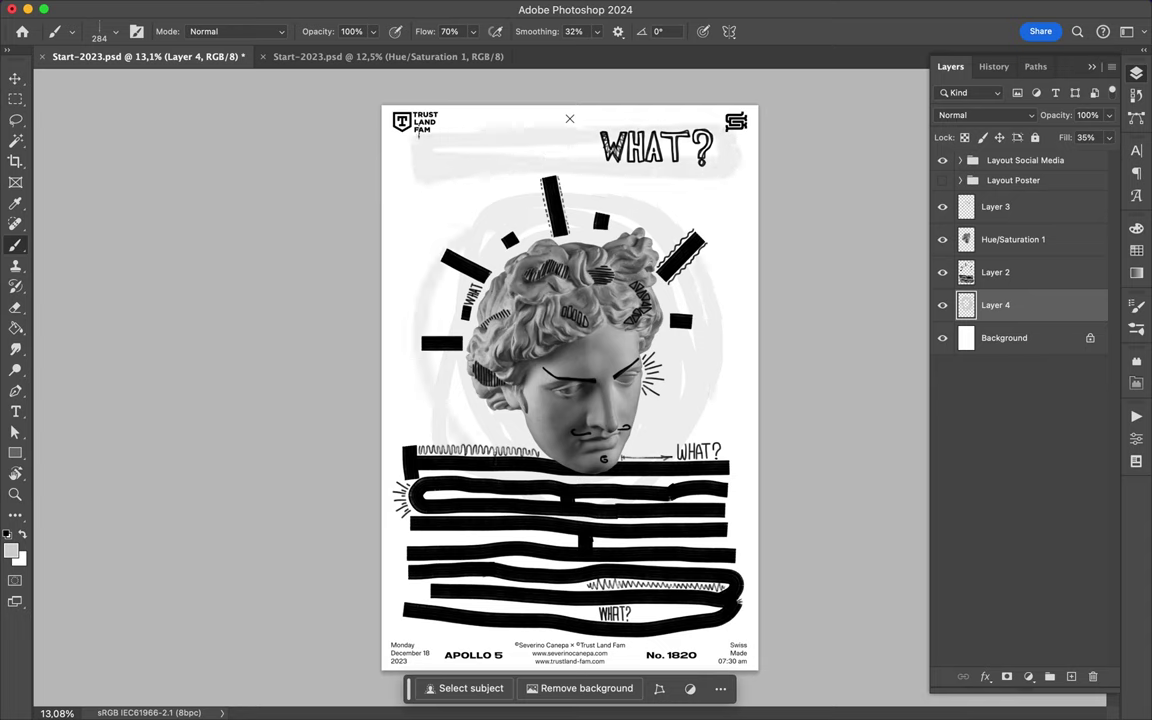
key(v)
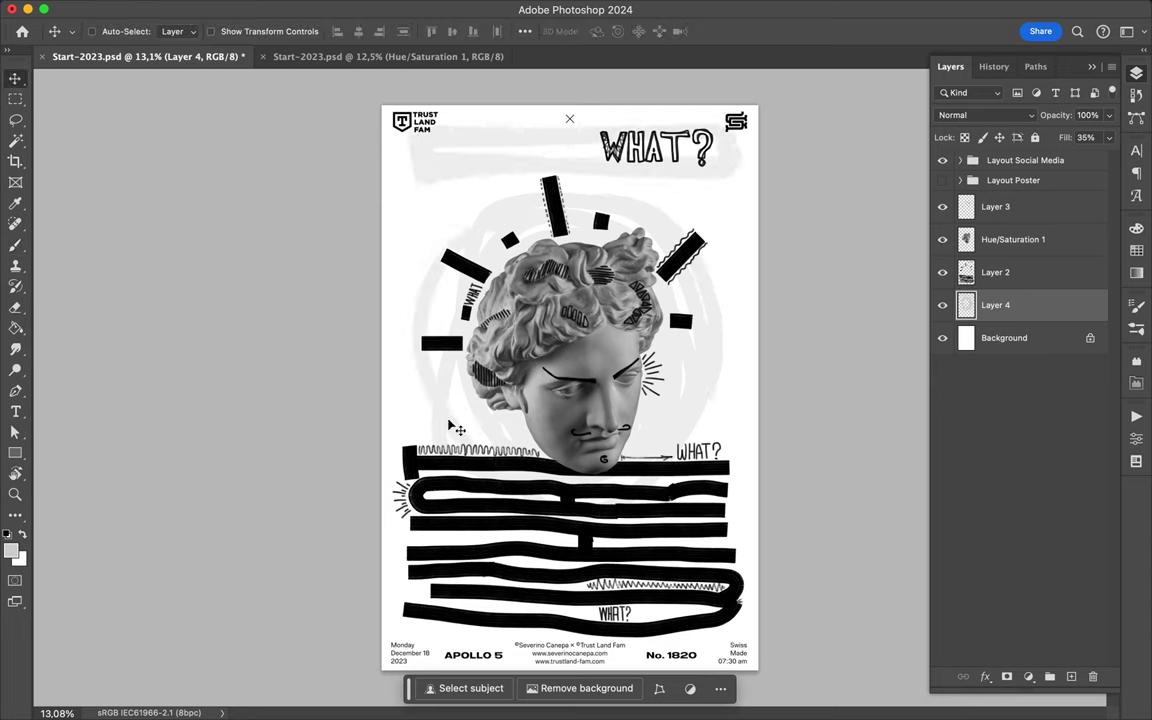